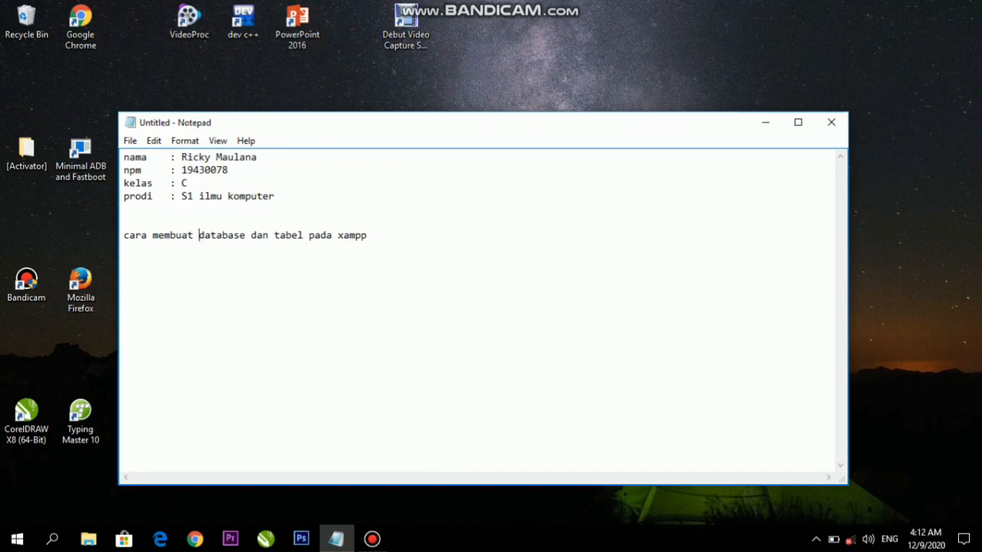
Minimize the Notepad notes and launch XAMPP Control Panel by searching 'xam' in Windows Search
key(Home)
click(764, 122)
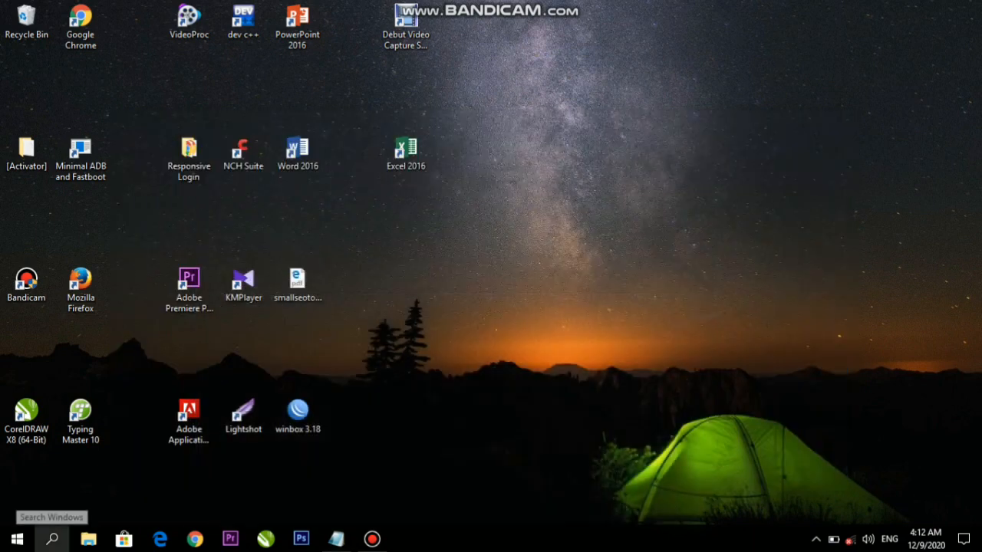
click(52, 539)
key(Escape)
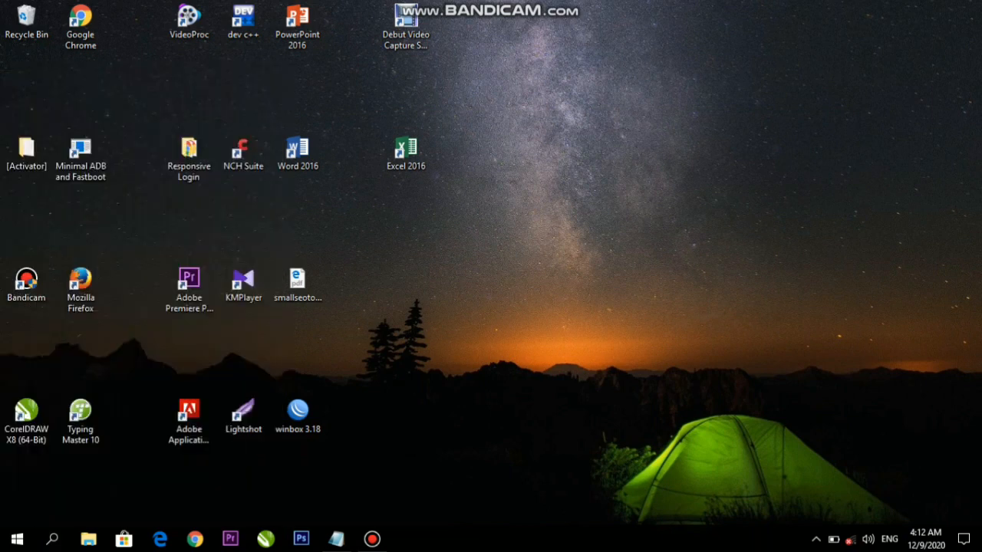
click(52, 539)
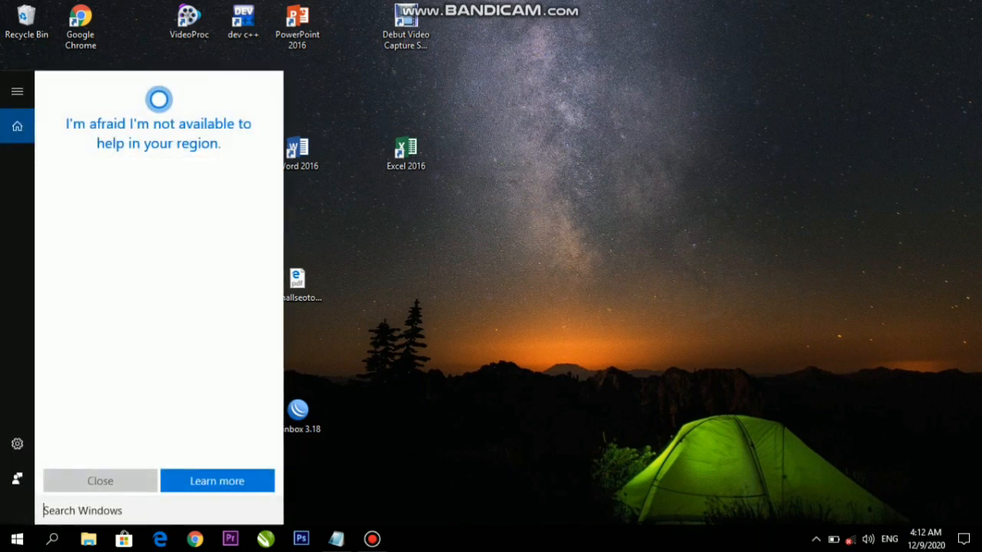
text(xam)
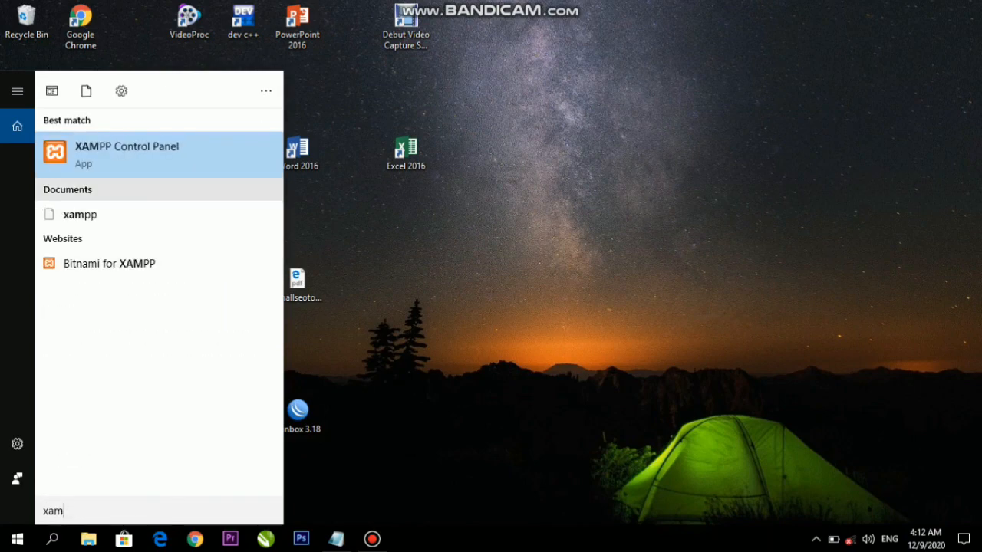
key(Return)
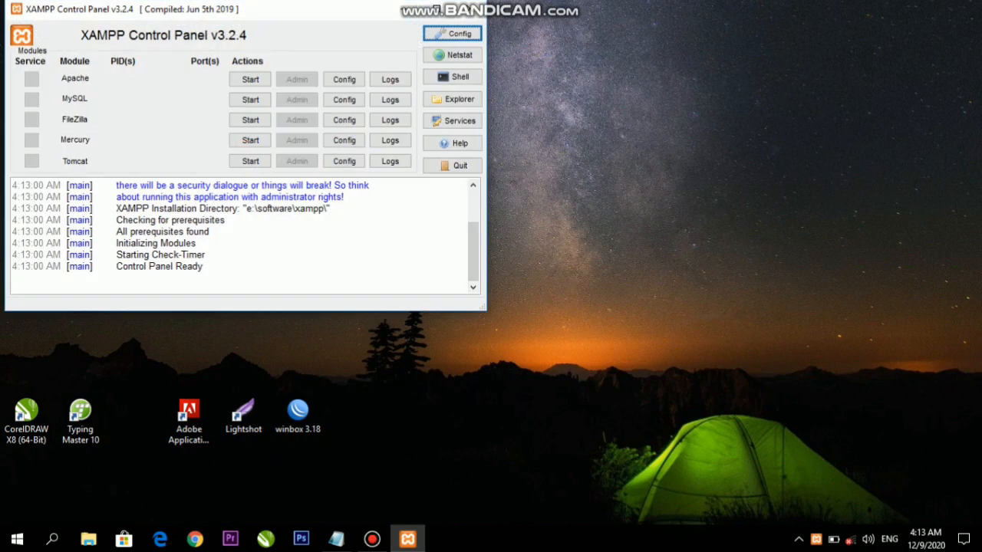
Start the Apache and MySQL servers, then minimize the XAMPP Control Panel window
click(250, 79)
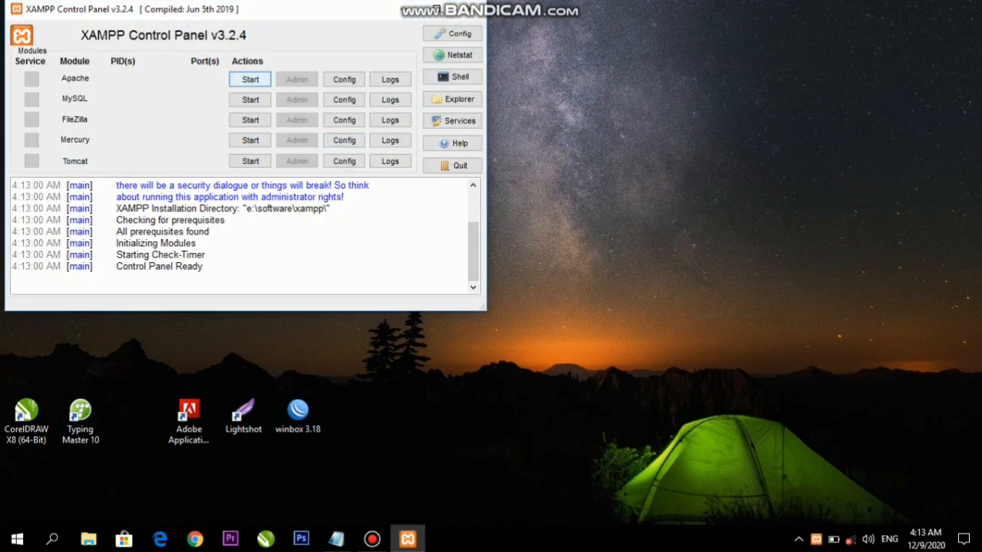
click(250, 100)
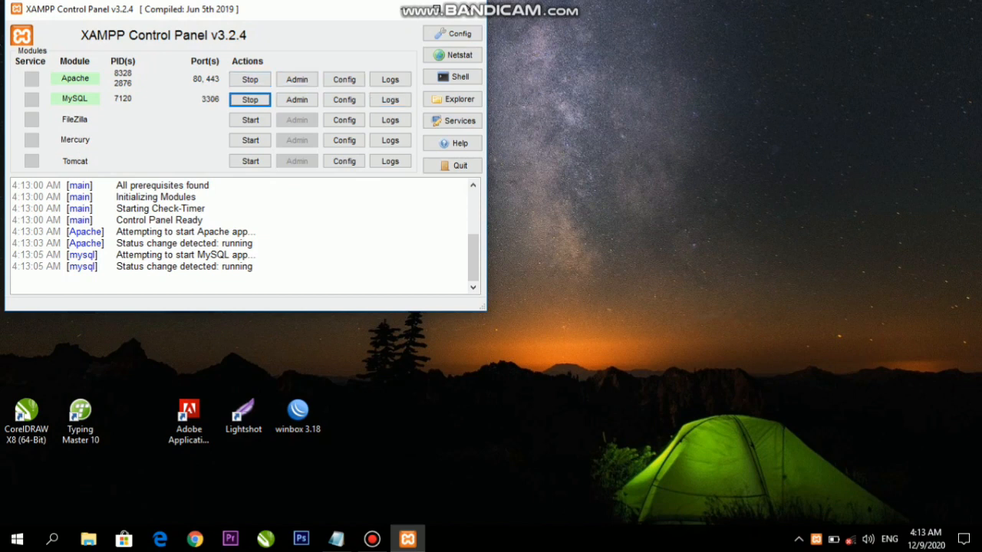
click(404, 9)
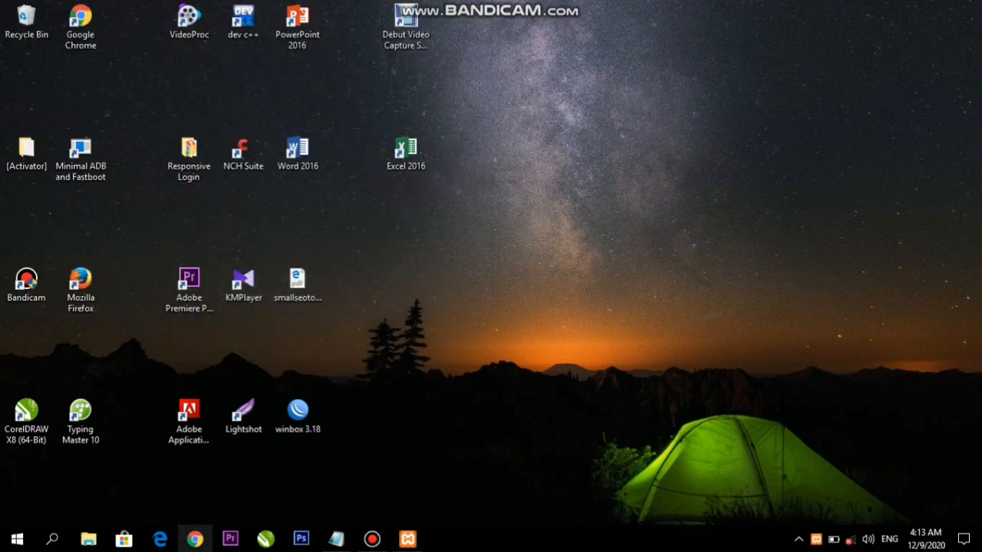
Load localhost/phpmyadmin in Google Chrome using the address bar's autocompletion
click(194, 540)
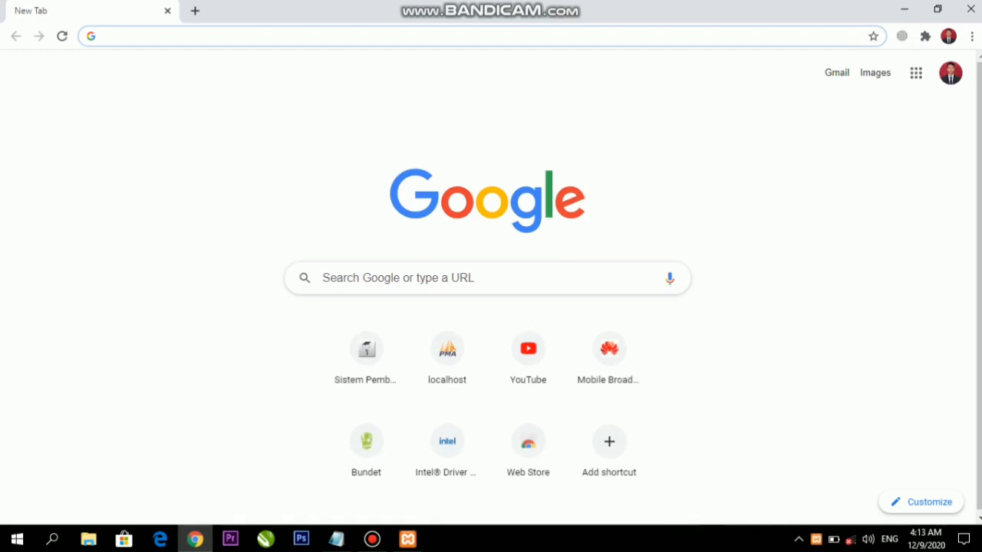
text(loca)
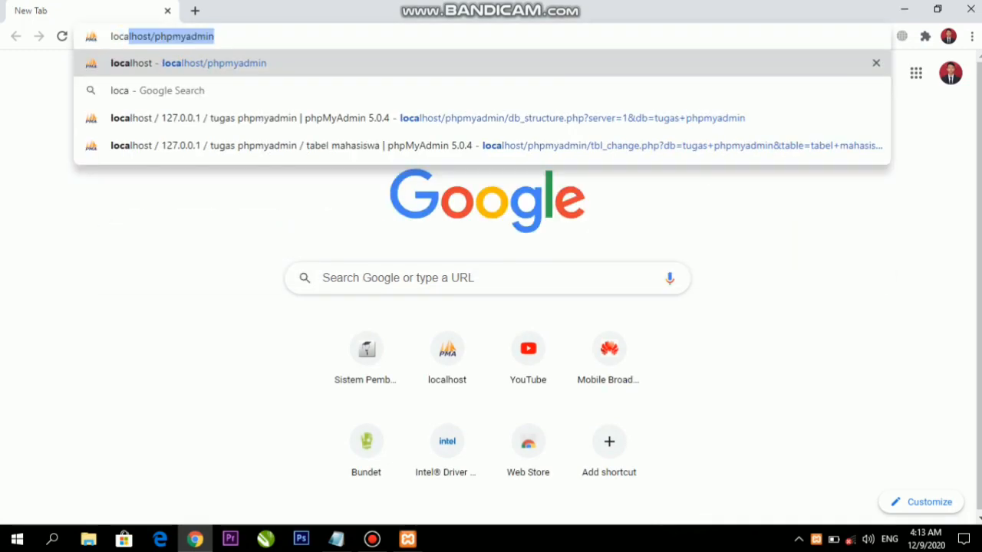
key(Right)
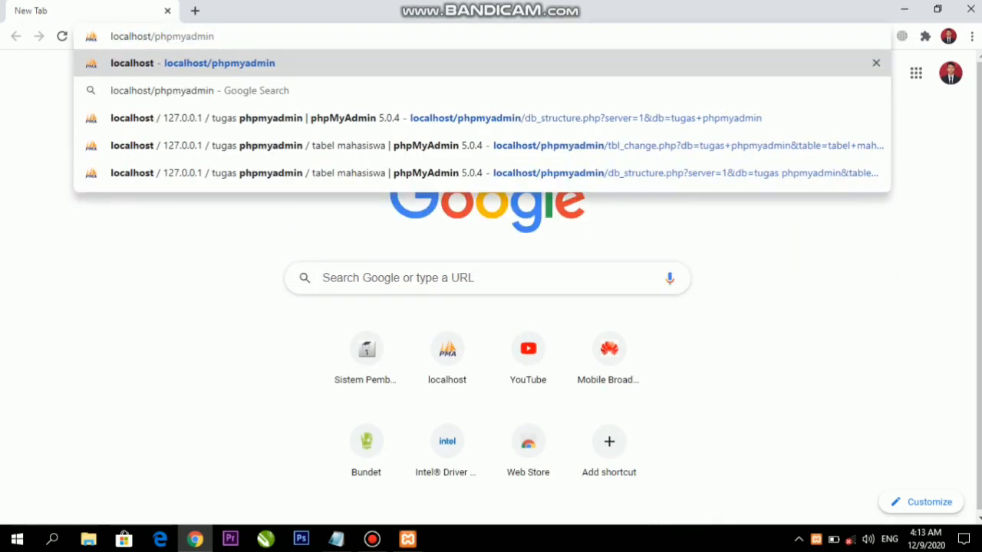
key(Return)
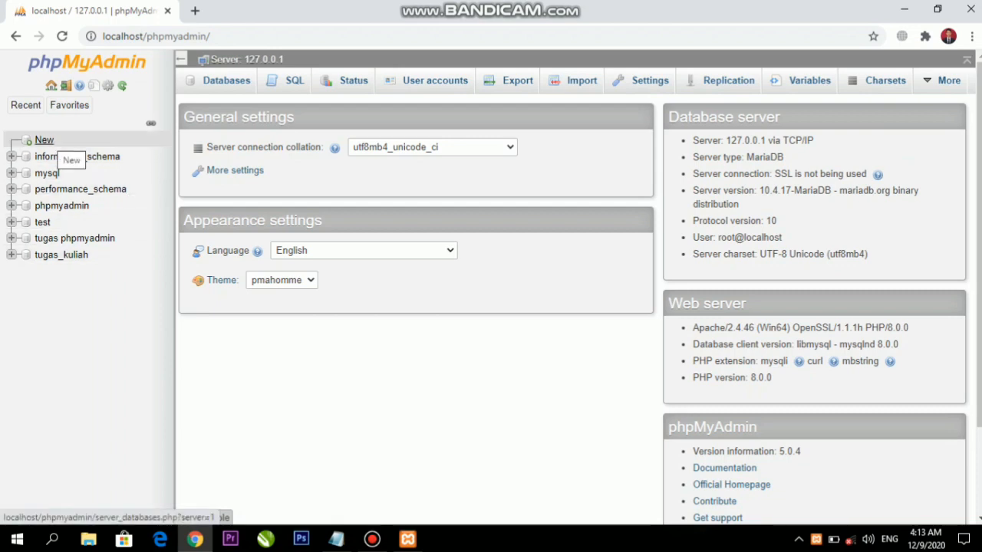
Open the 'tugas phpmyadmin' database from the sidebar, showing its Structure page with no tables
click(46, 140)
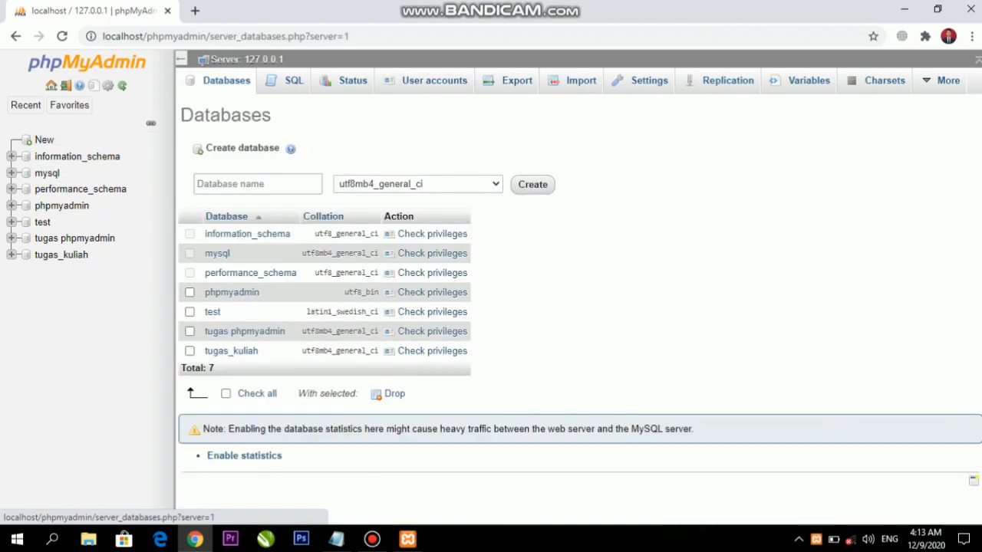
click(258, 184)
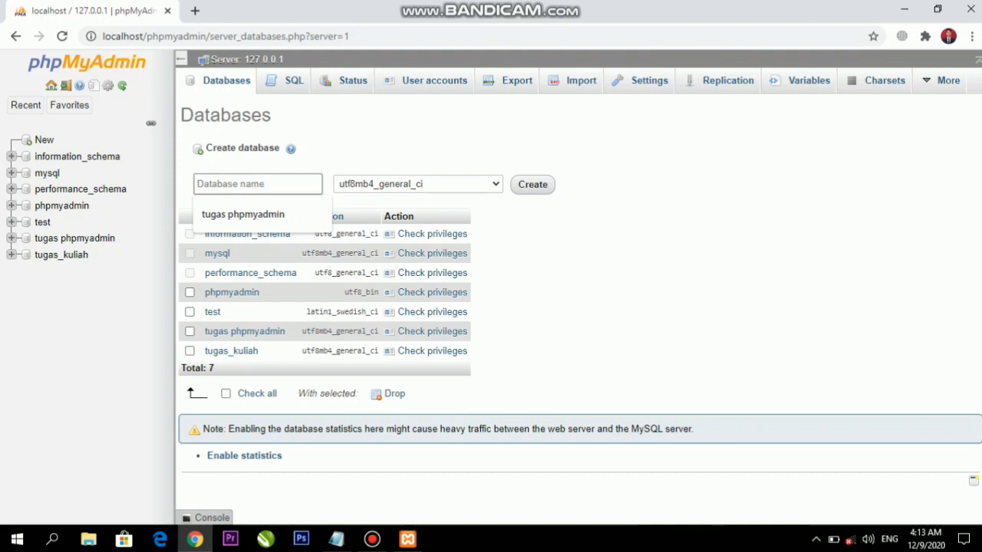
click(652, 261)
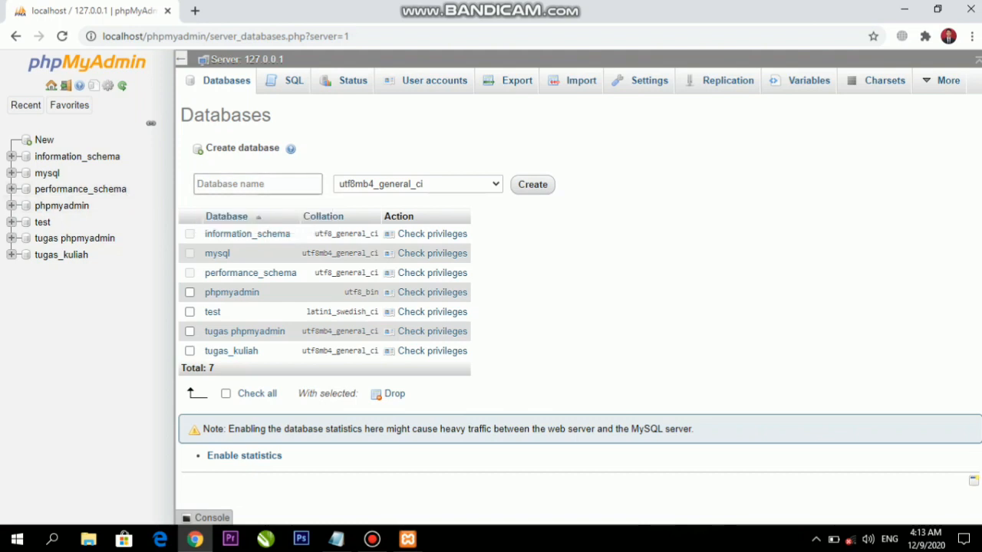
click(269, 181)
click(652, 261)
click(75, 238)
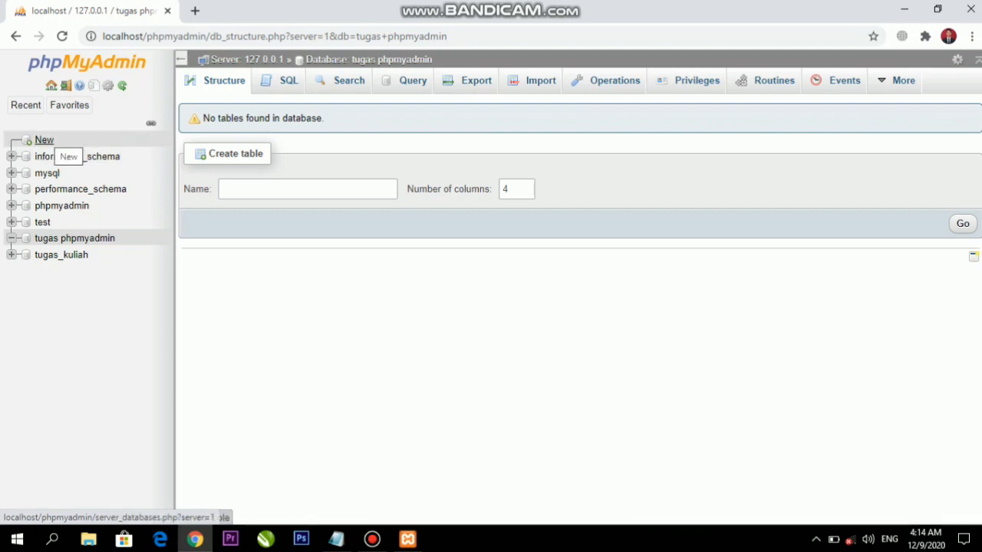
click(46, 140)
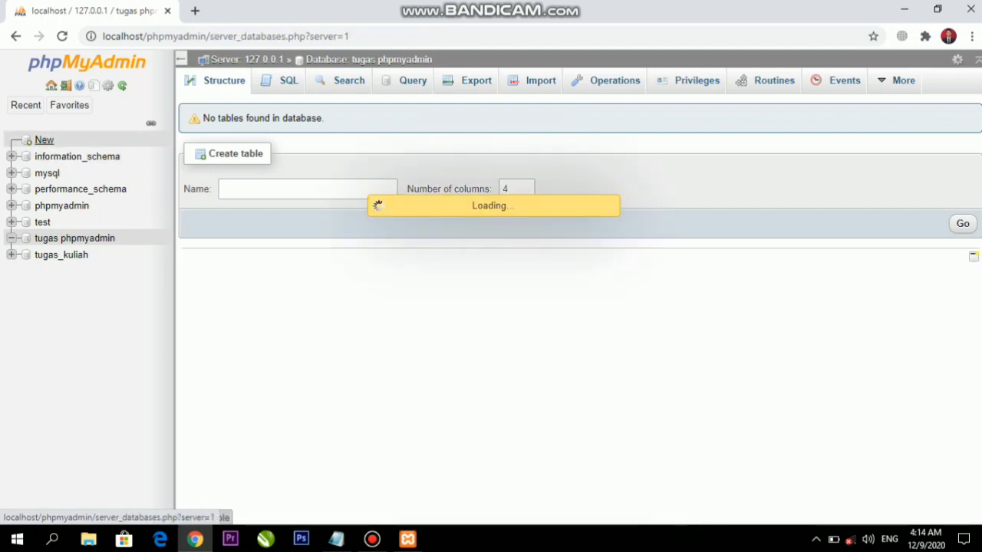
click(258, 184)
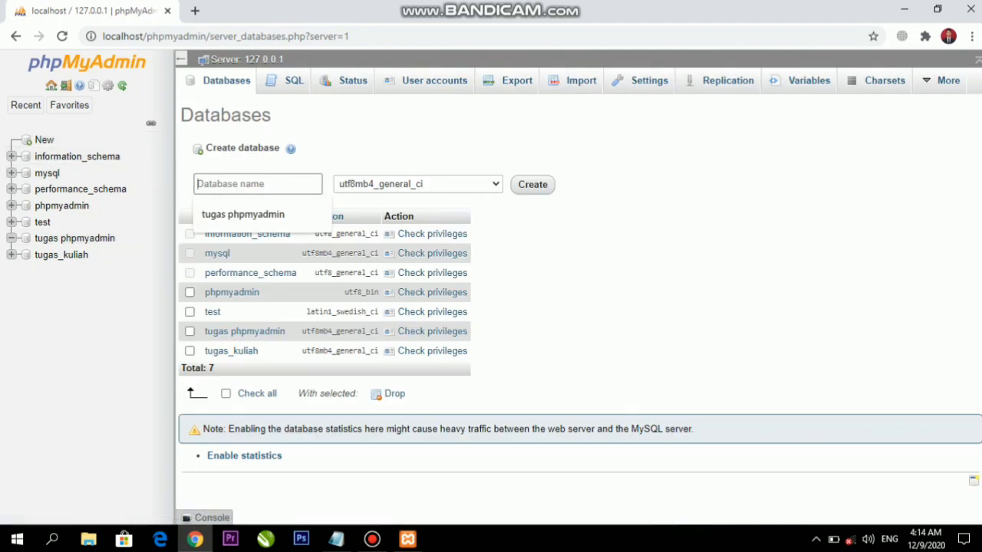
click(77, 239)
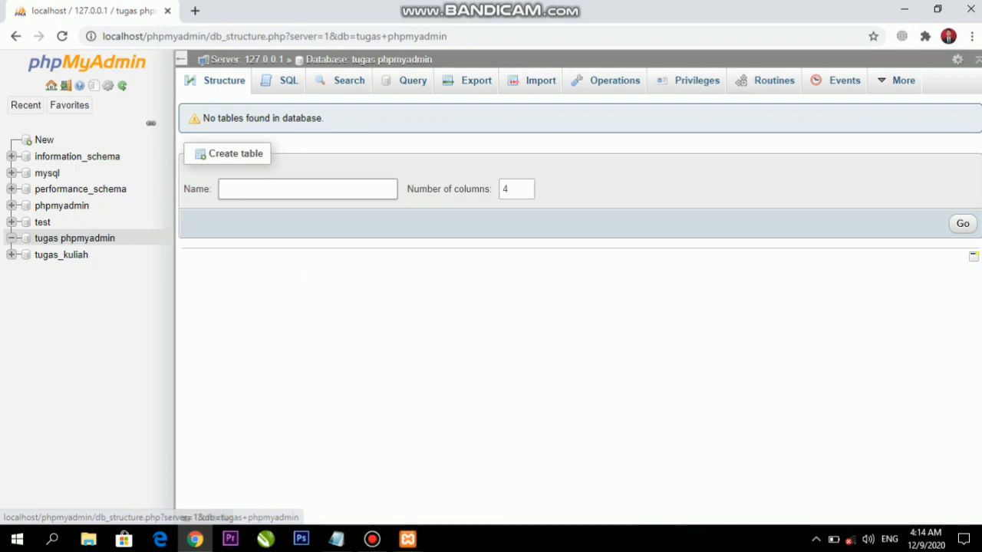
Enter 'tabel mahasiswa' as the table name with 4 columns and submit the Create table form
click(307, 189)
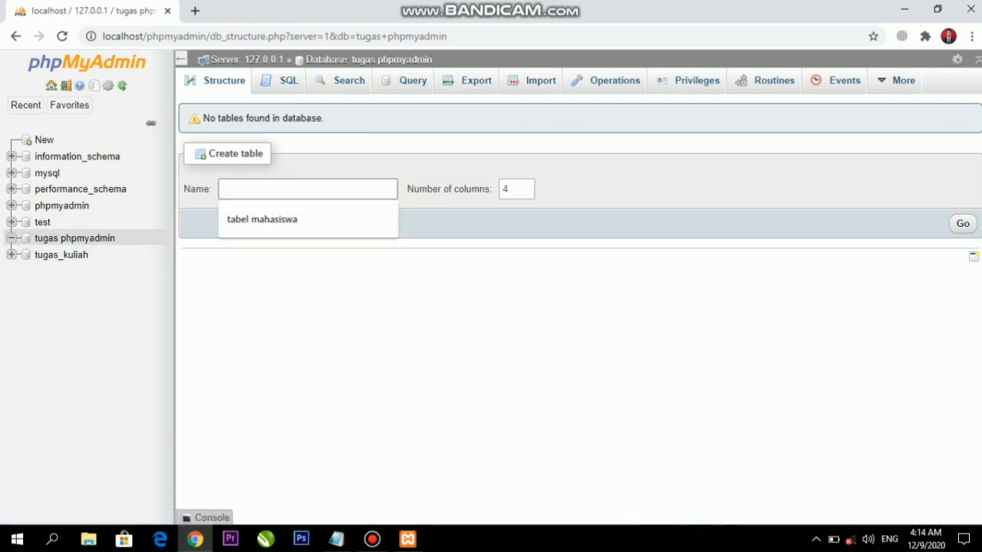
click(399, 322)
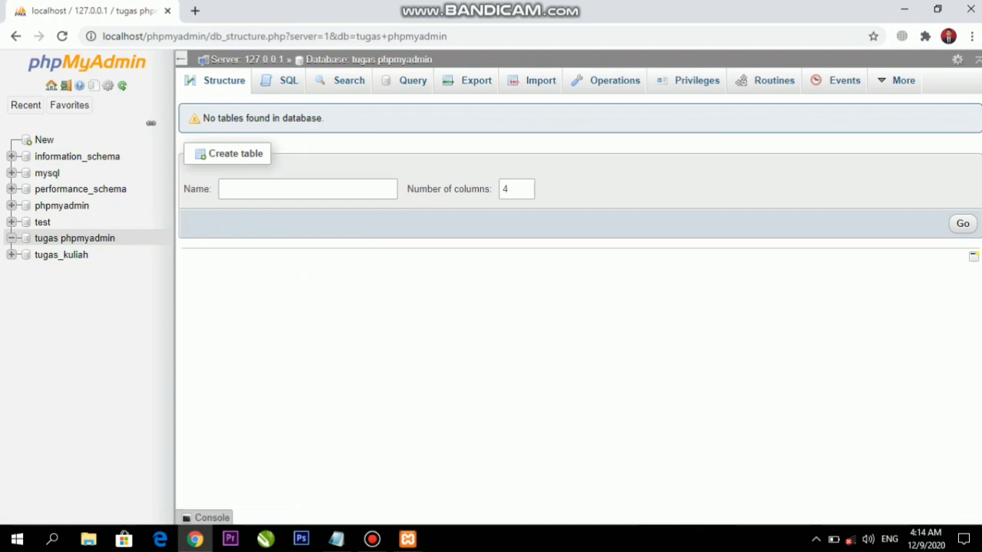
click(307, 190)
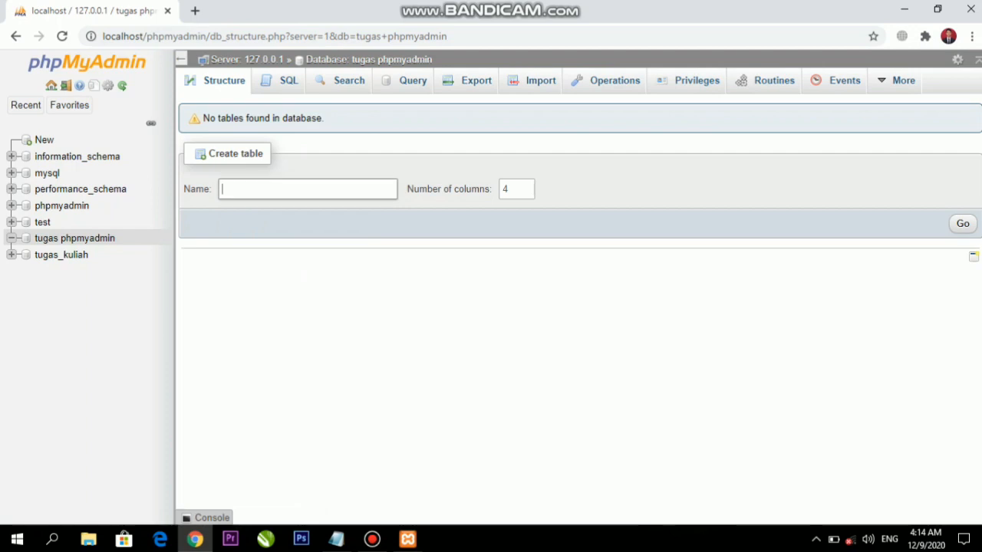
click(308, 189)
click(399, 322)
click(308, 189)
click(399, 322)
click(308, 189)
click(308, 190)
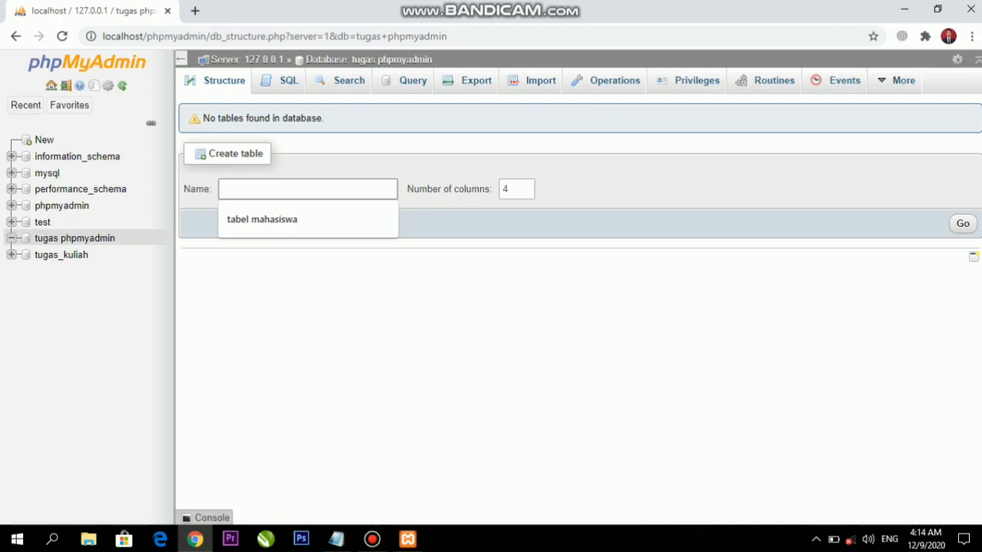
key(Down)
key(Return)
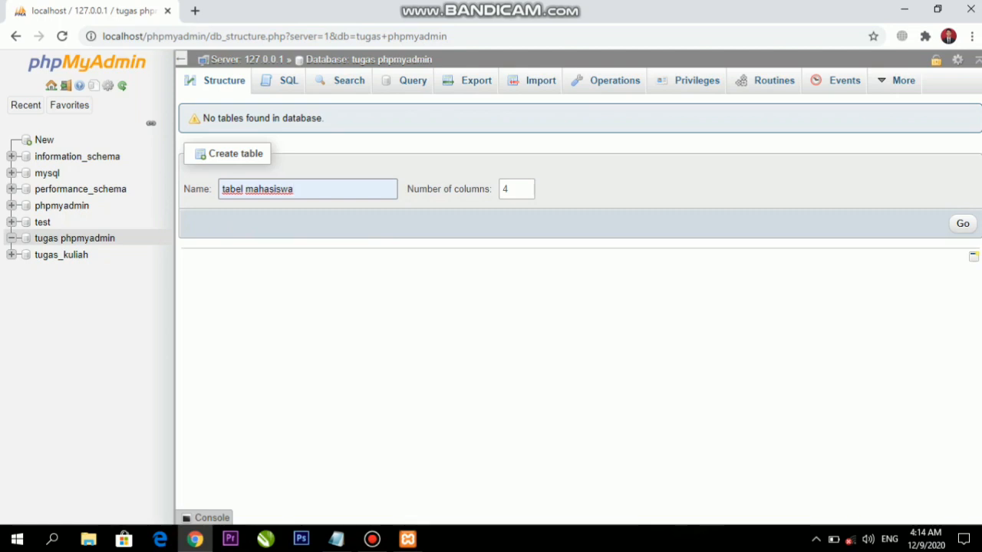
key(Return)
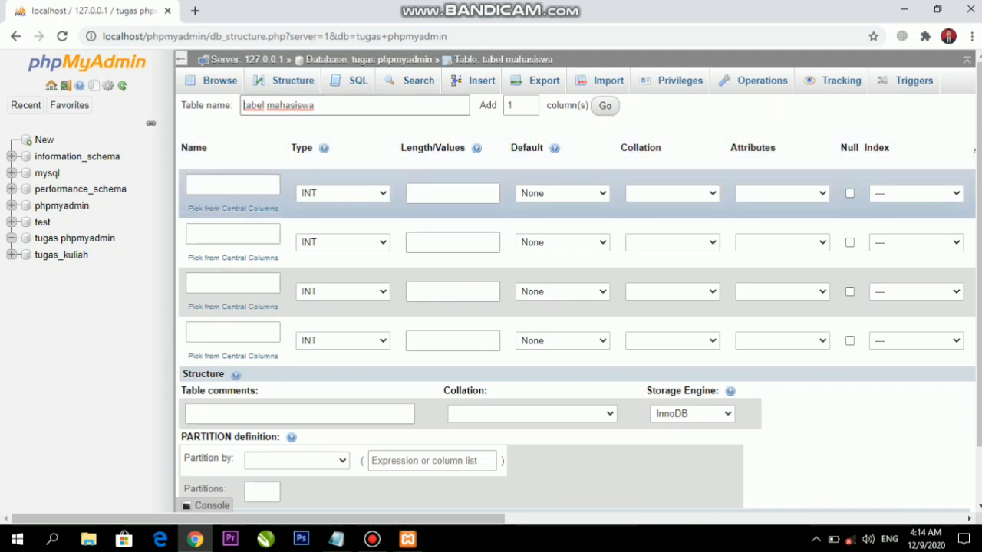
Name the four columns id, nama, npm and alamat
click(233, 185)
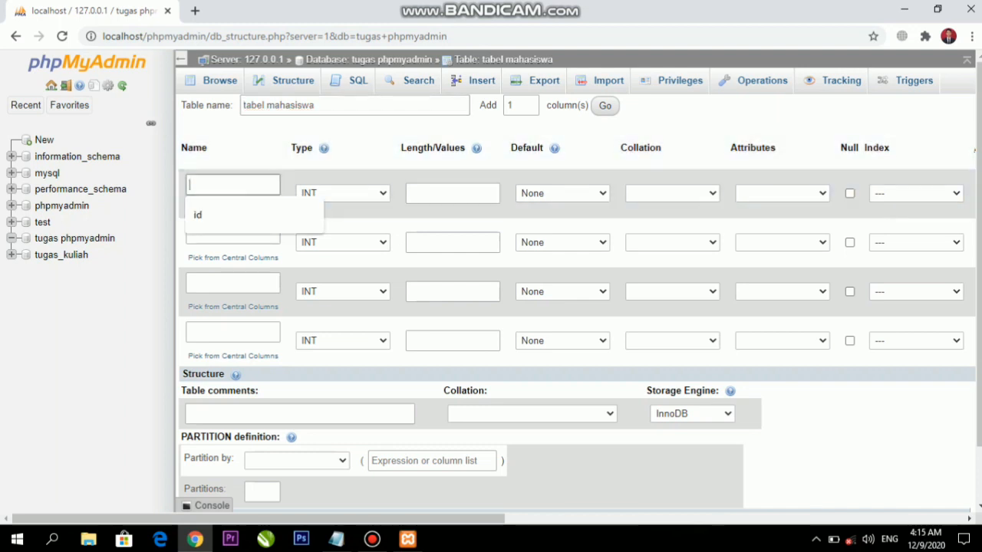
click(230, 215)
click(232, 234)
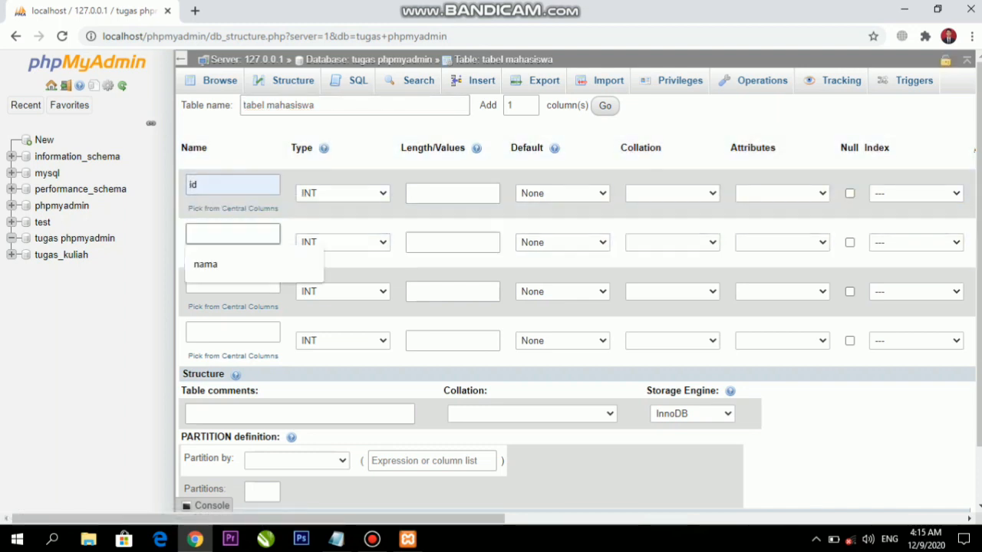
click(205, 264)
click(232, 283)
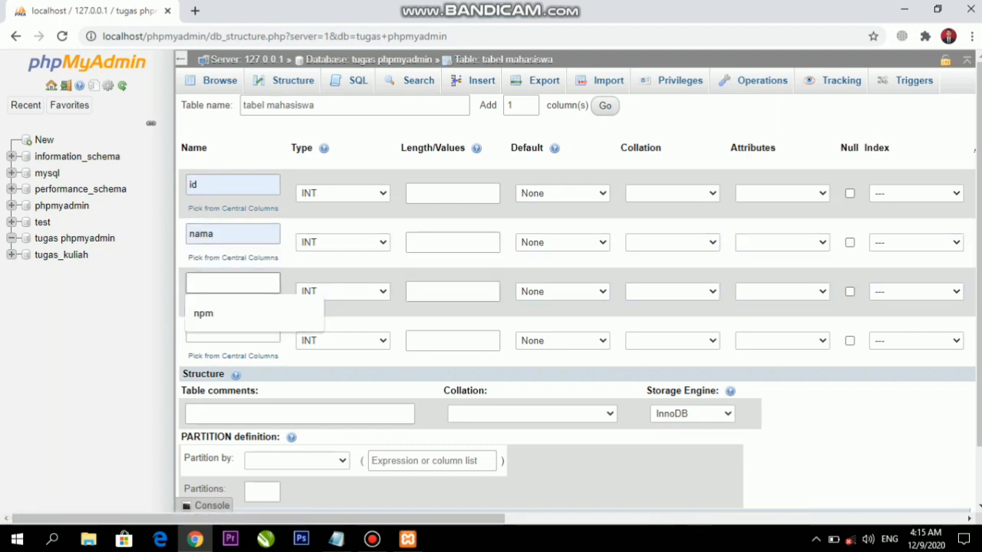
click(199, 312)
click(232, 332)
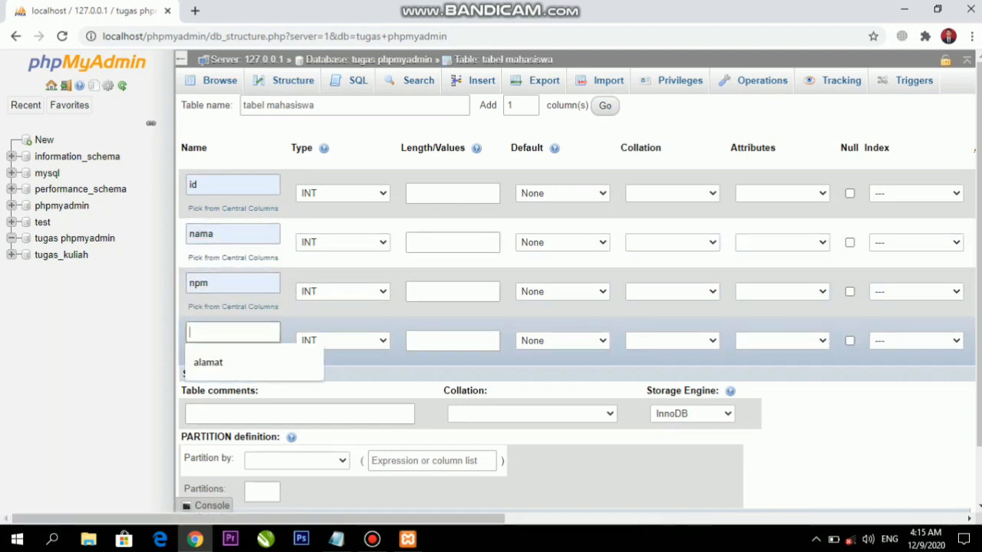
click(207, 359)
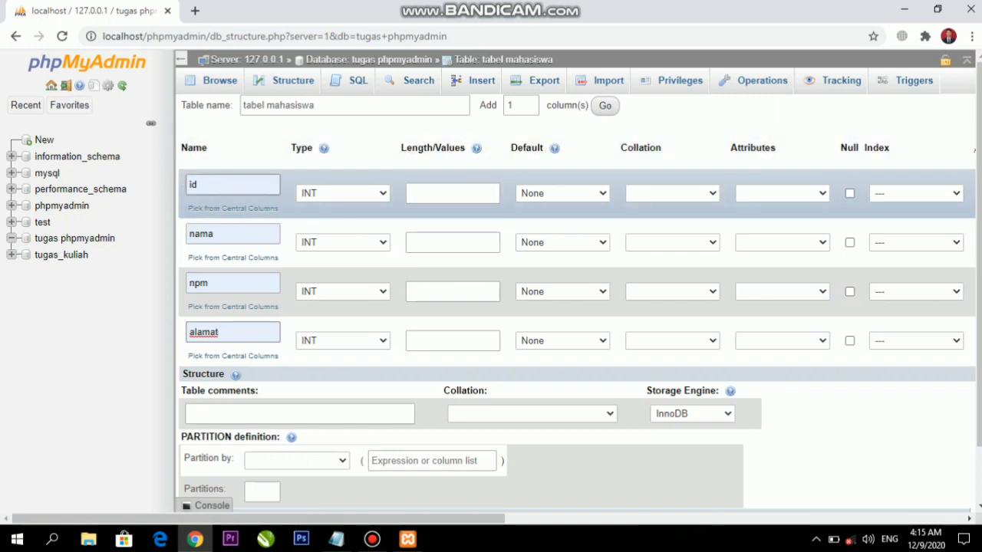
Set the nama and alamat column types to VARCHAR
click(343, 242)
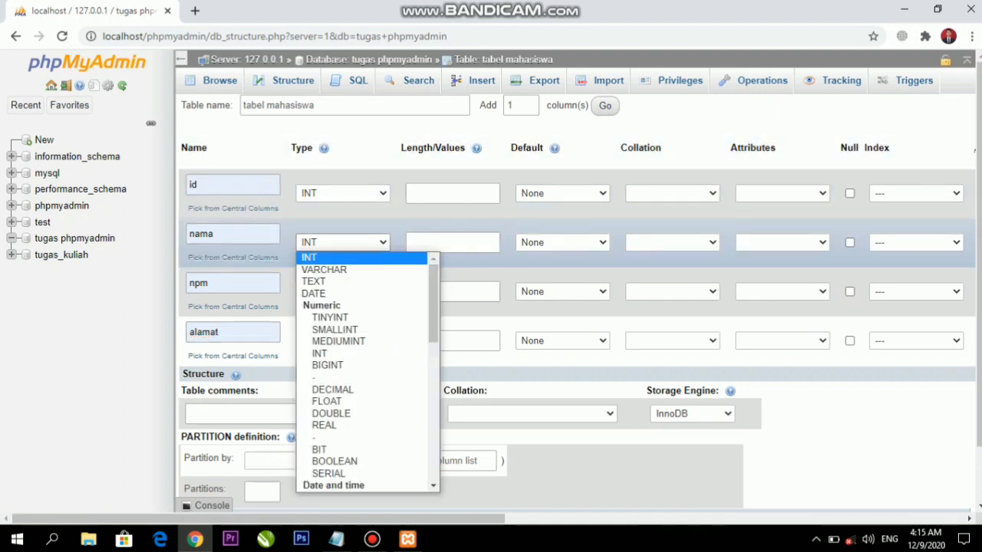
click(343, 242)
click(343, 243)
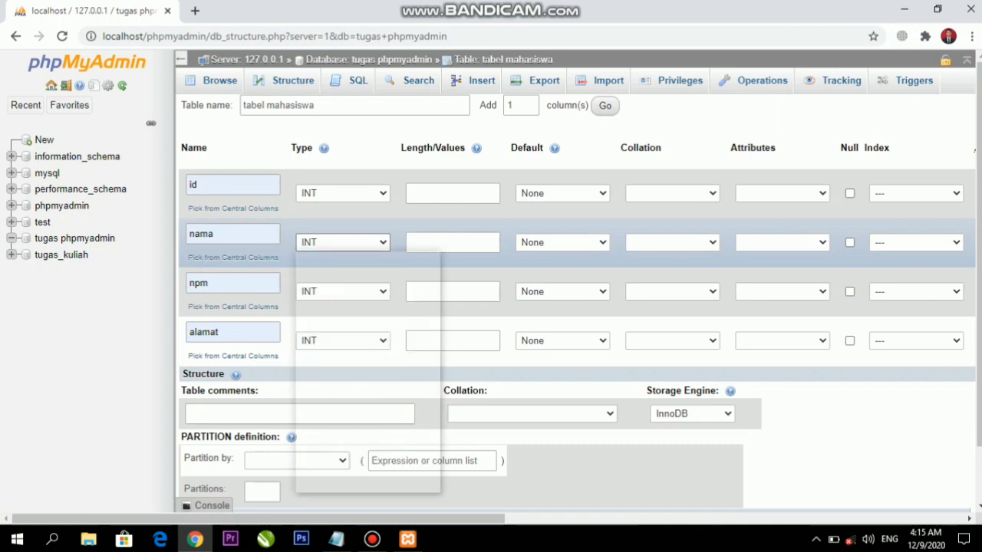
click(324, 269)
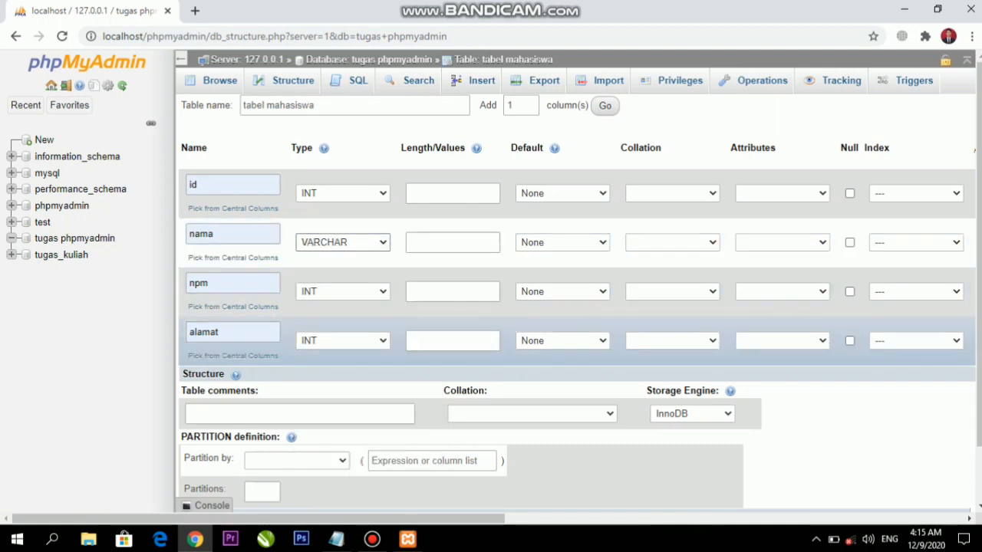
click(343, 341)
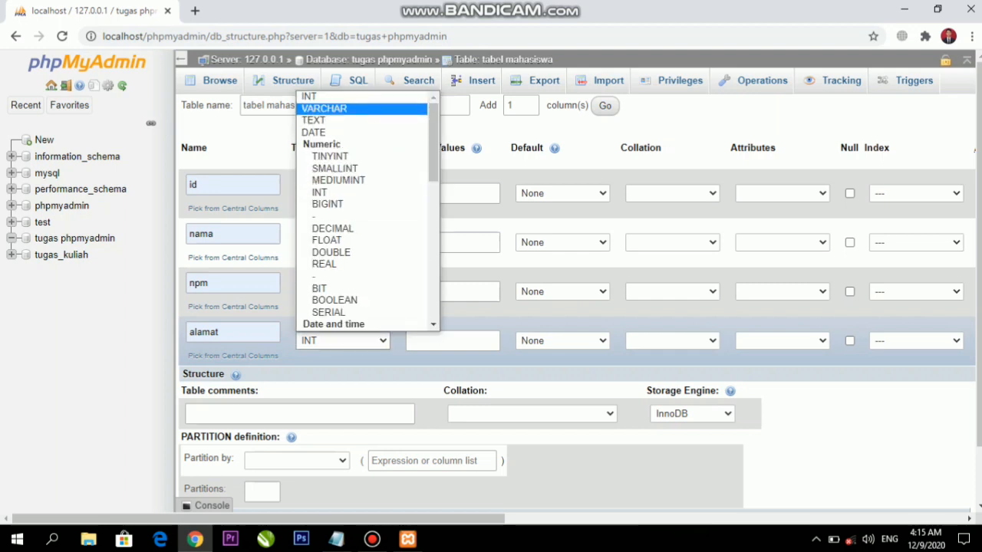
click(324, 108)
Set column lengths to 11 for id, 255 for nama, 11 for npm and 255 for alamat
click(452, 194)
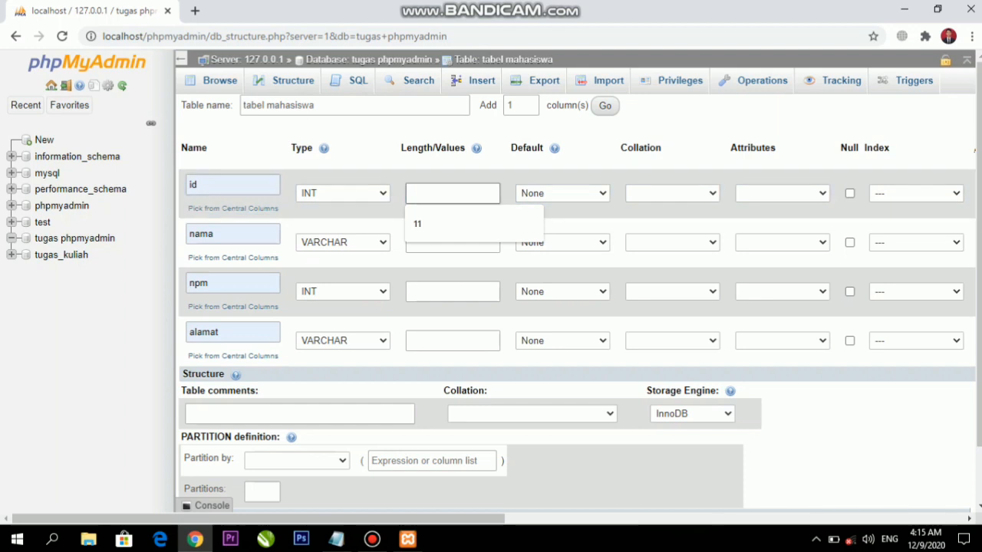
click(452, 224)
click(453, 242)
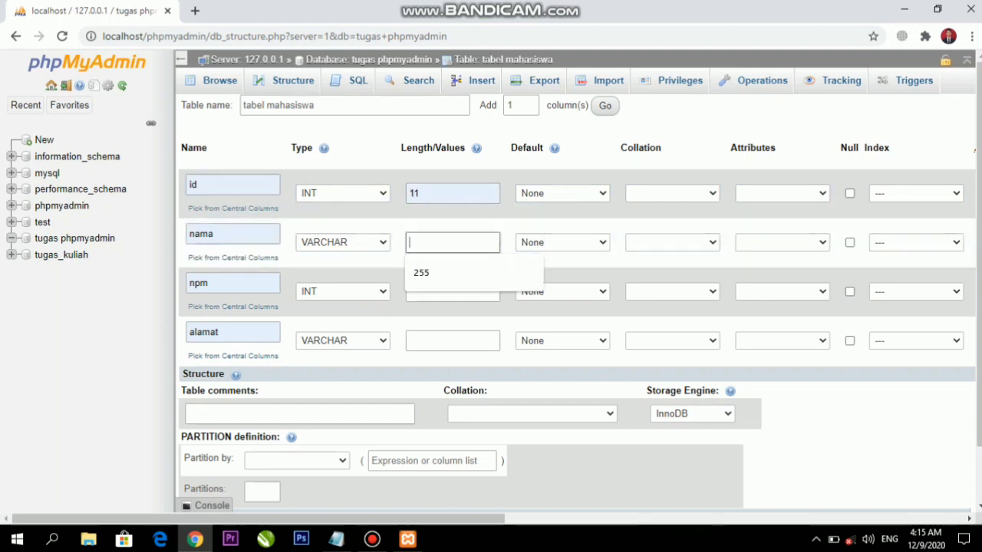
click(453, 273)
click(453, 291)
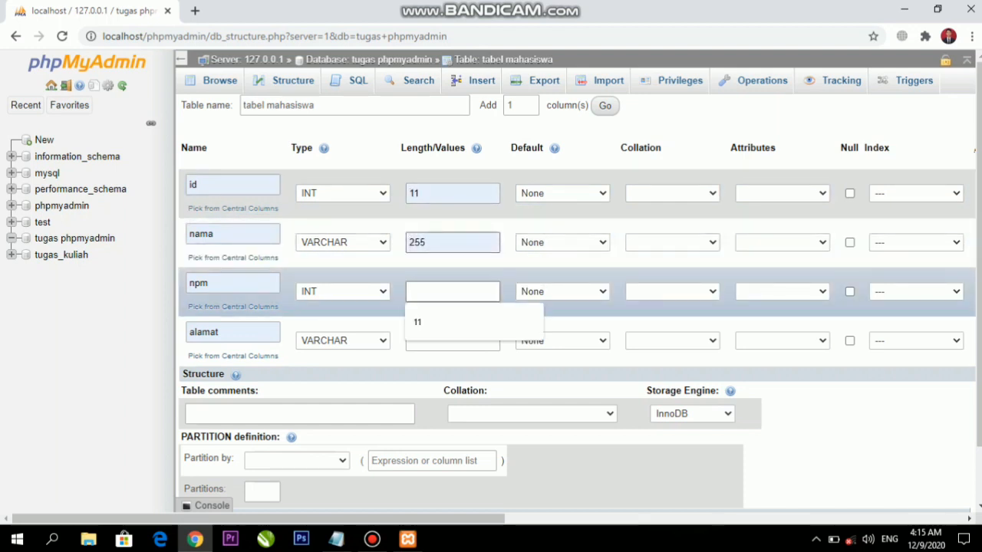
click(452, 322)
click(453, 340)
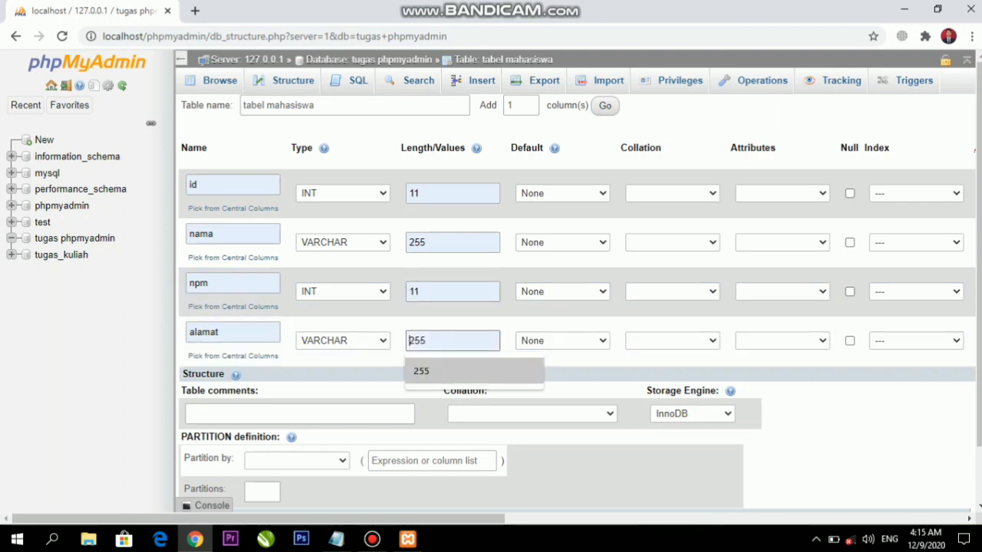
click(430, 371)
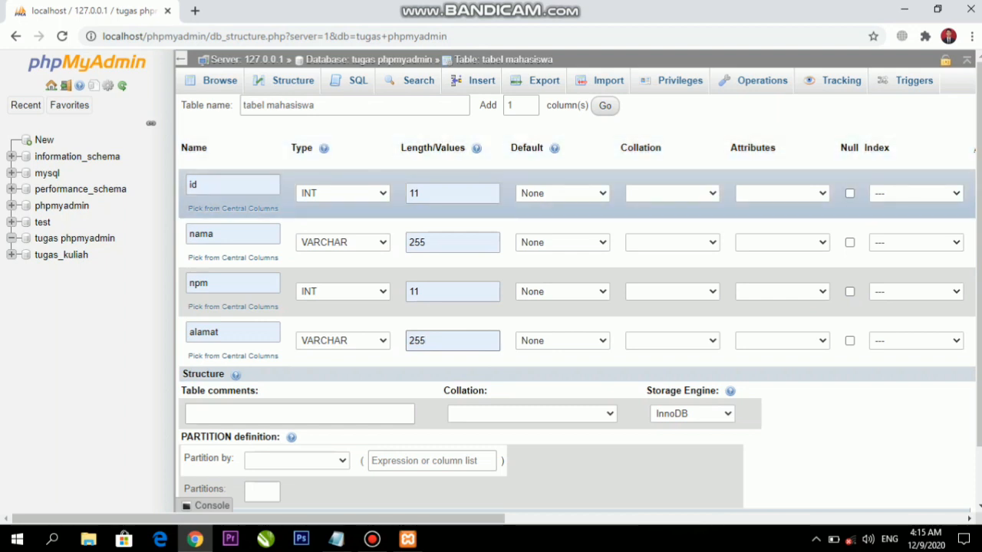
Give the id column a PRIMARY index and save the tabel mahasiswa structure
click(915, 194)
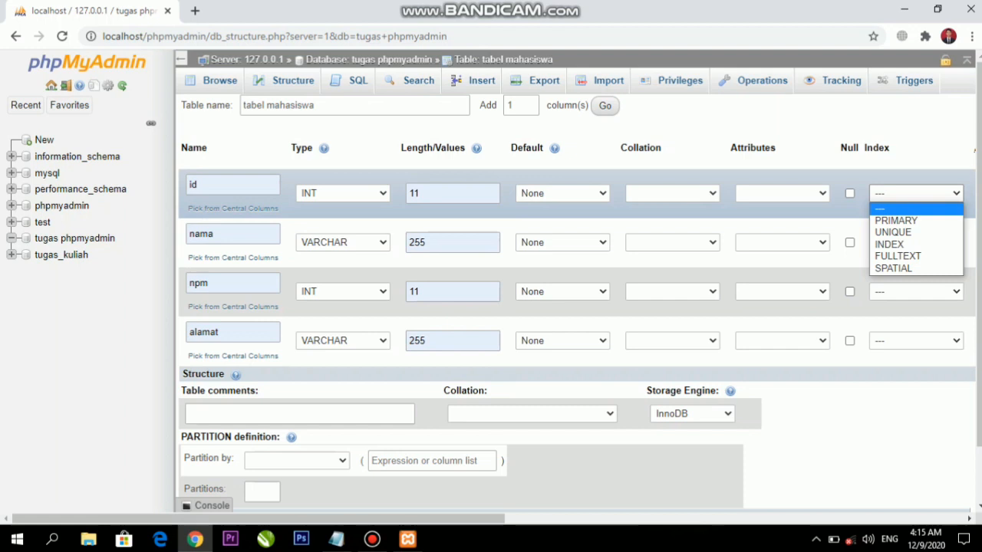
click(896, 220)
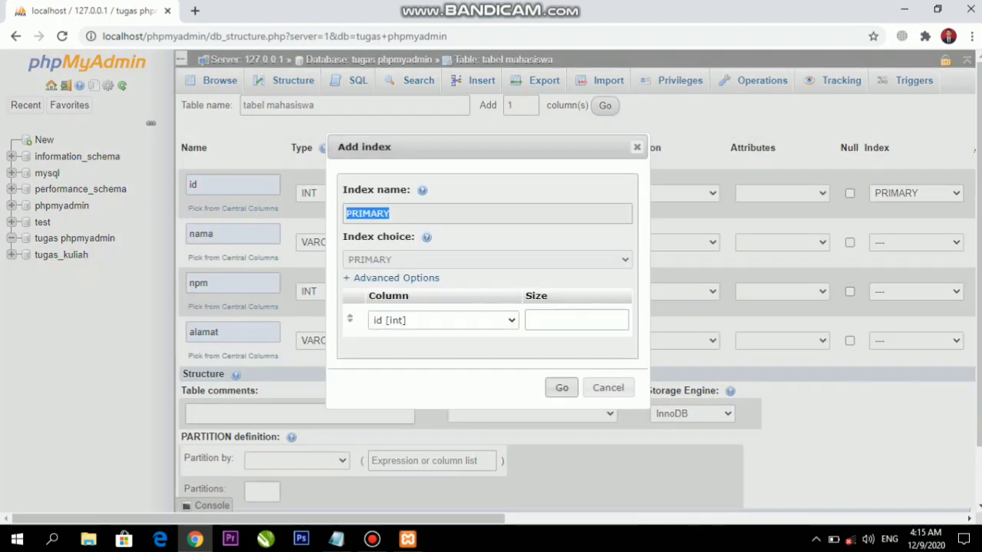
click(562, 387)
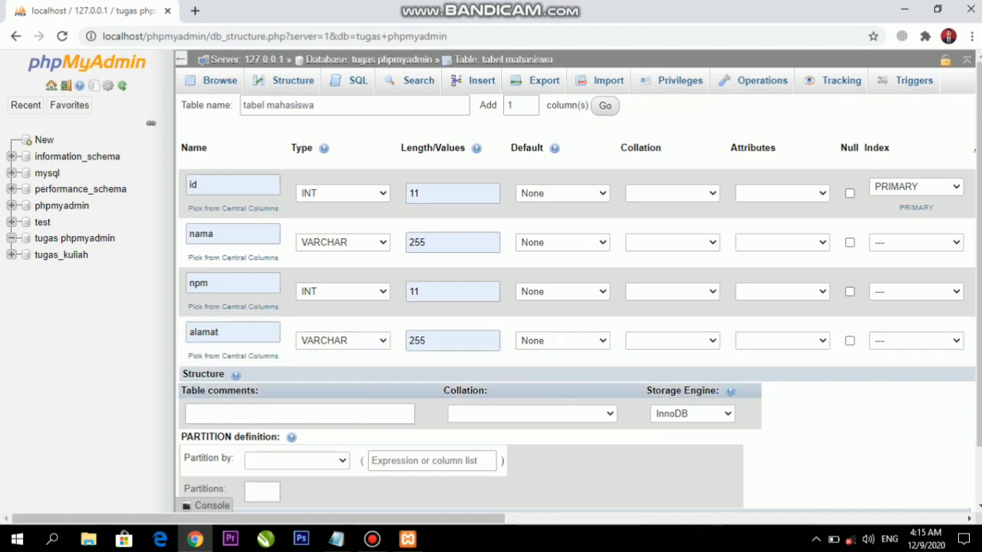
scroll(580, 286, down, 2)
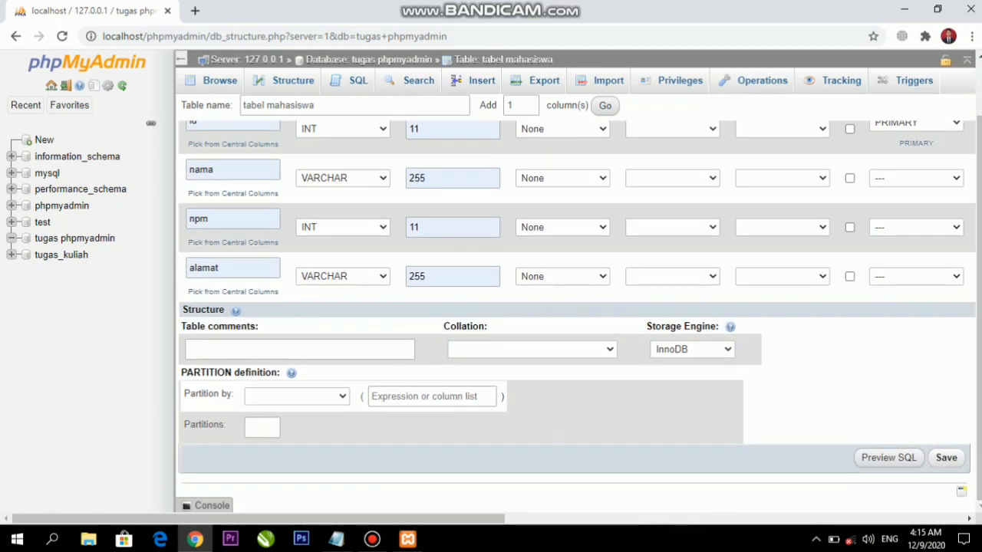
click(946, 457)
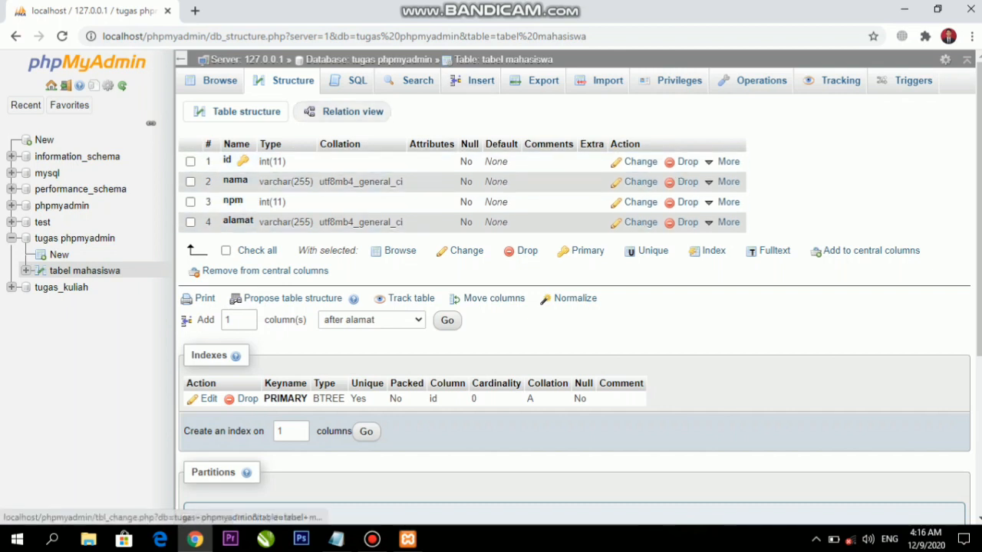
In the Insert form, fill the first row: id 123, the student's name, student number and address
click(481, 80)
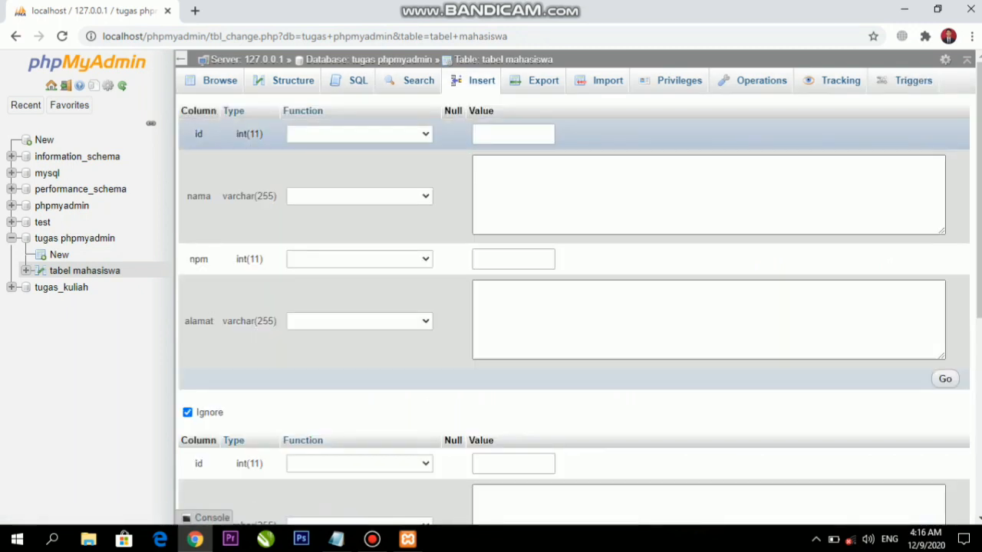
click(514, 135)
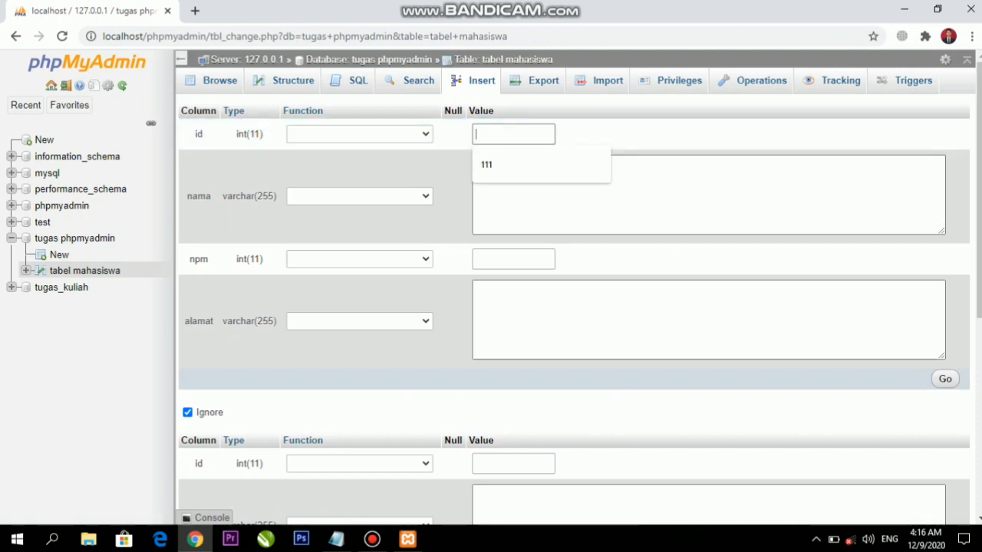
text(123)
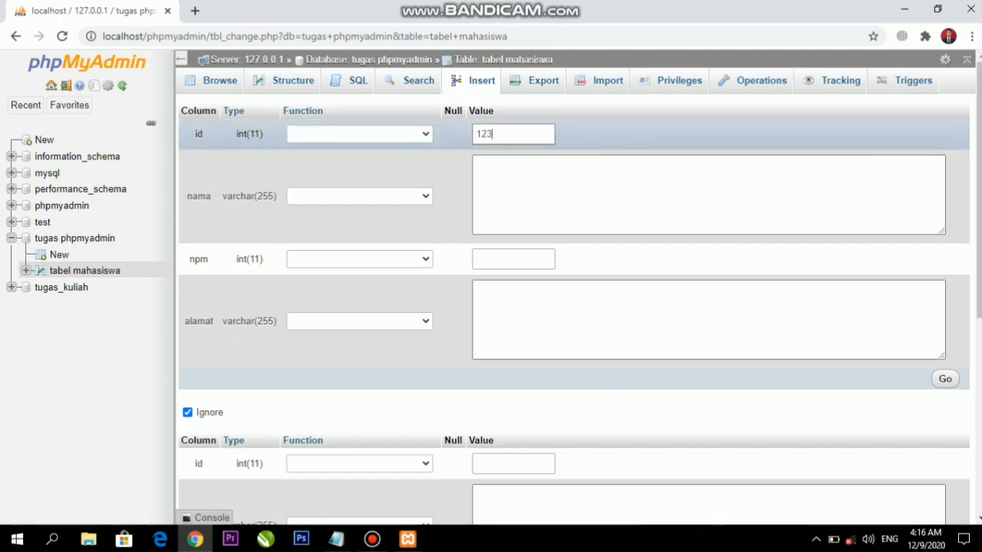
click(522, 180)
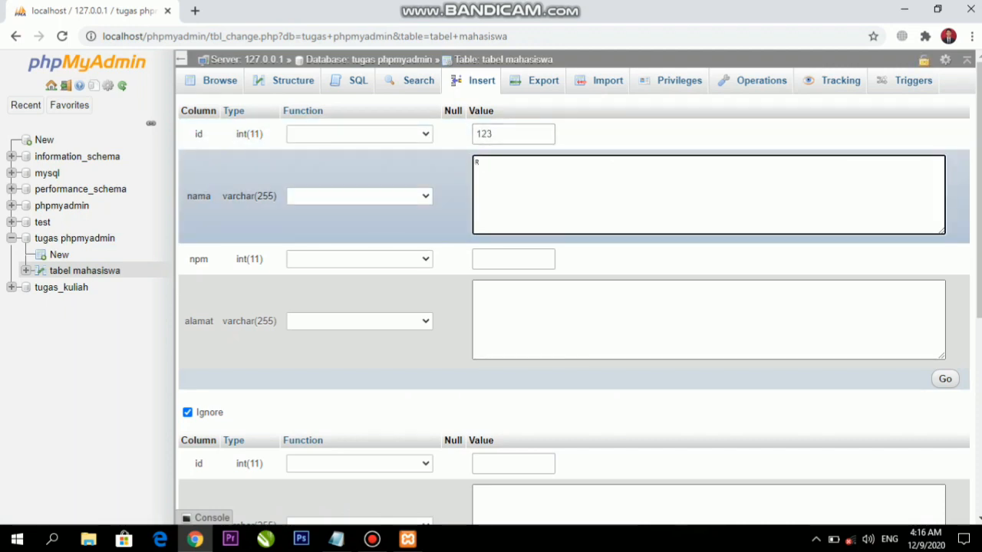
click(513, 259)
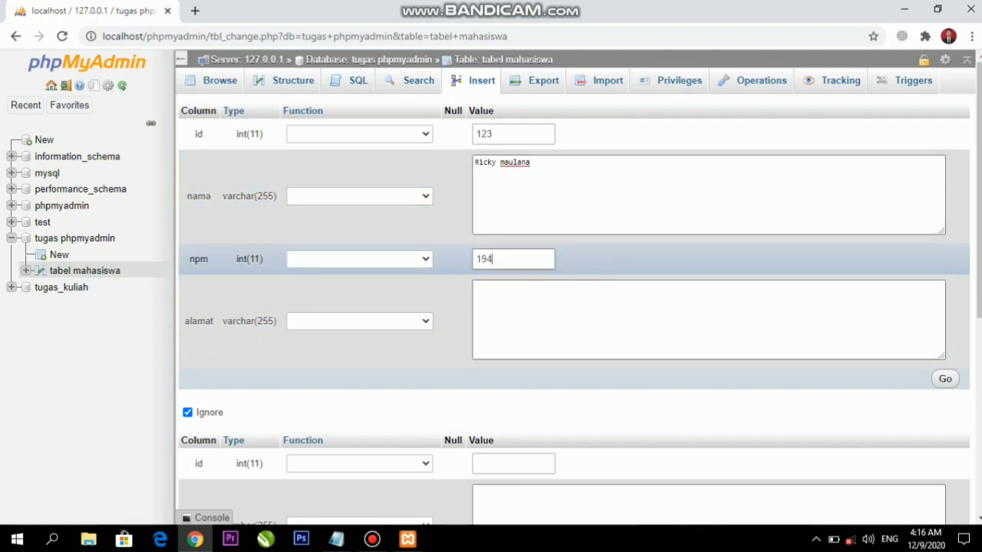
click(522, 309)
text(la)
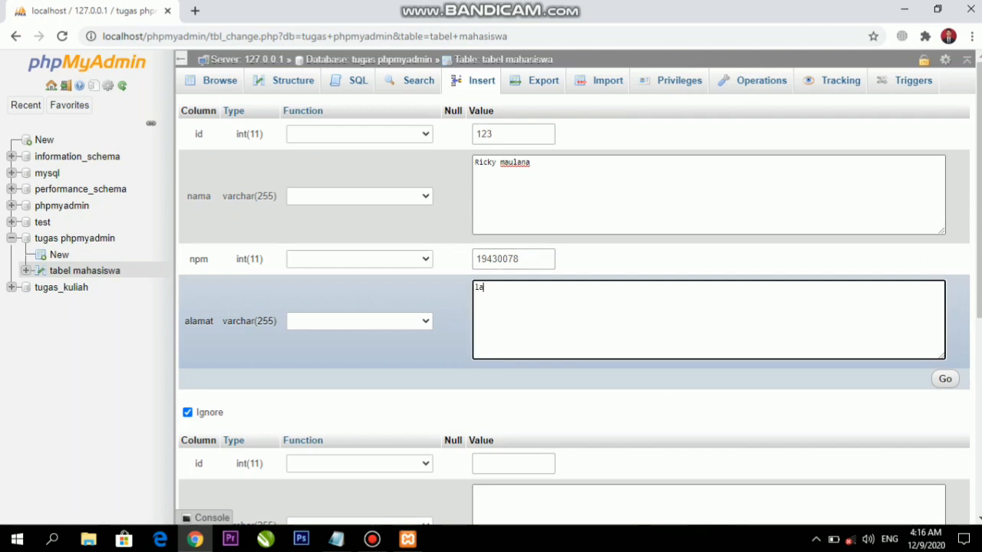
text(mpung)
scroll(573, 294, down, 3)
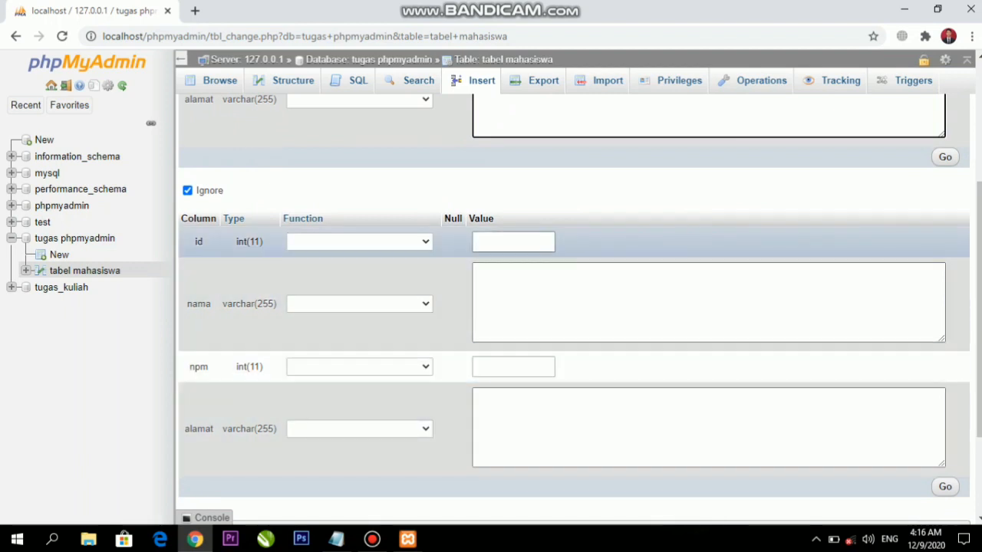
Fill the second row with id 122 and the second student's name, student number and address
click(512, 242)
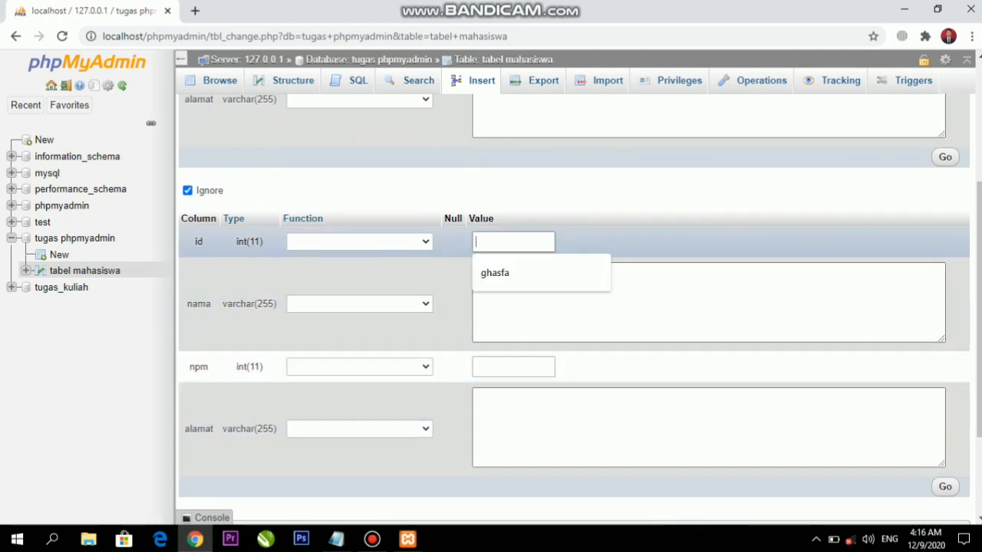
text(12)
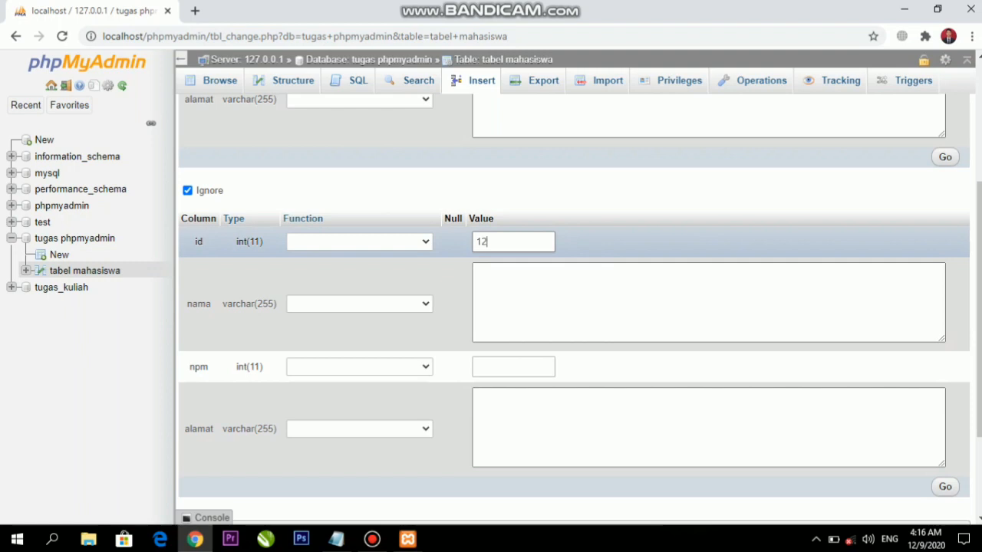
key(BackSpace)
text(22)
key(Tab)
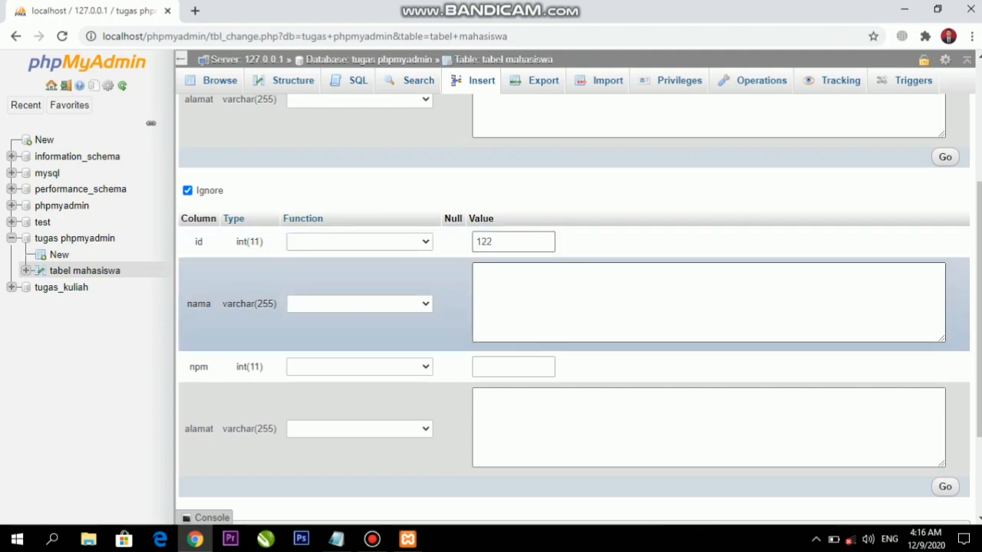
text(akbar)
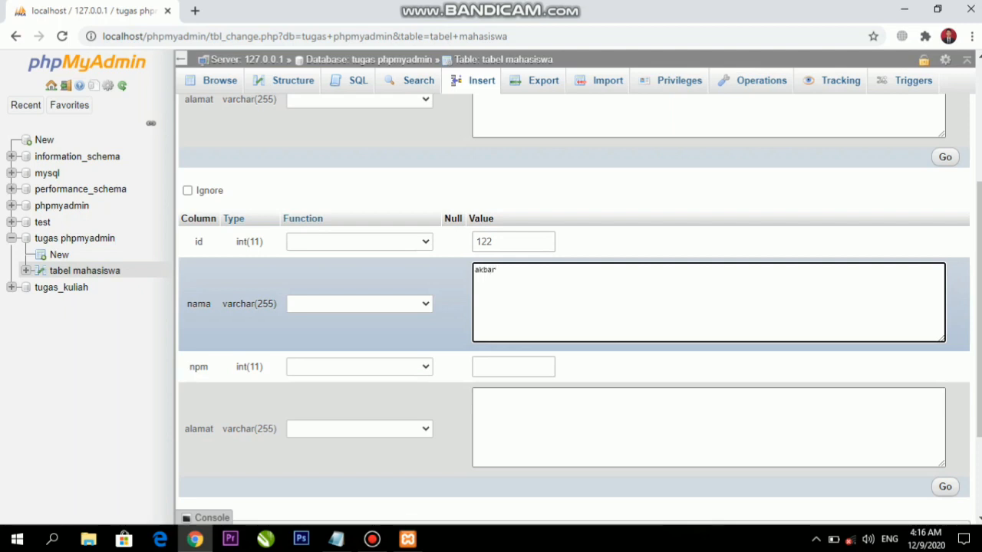
key(Tab)
text(194)
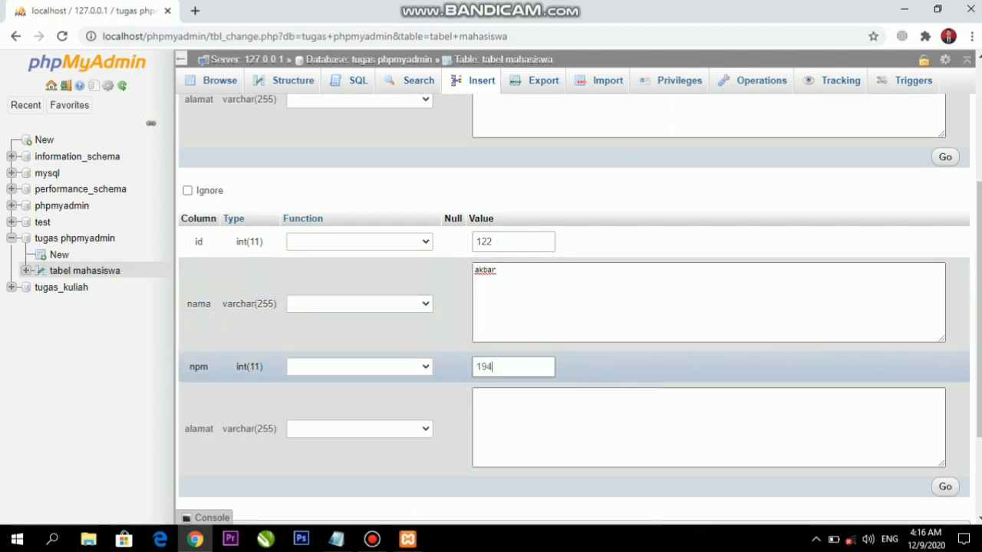
text(30098)
key(Tab)
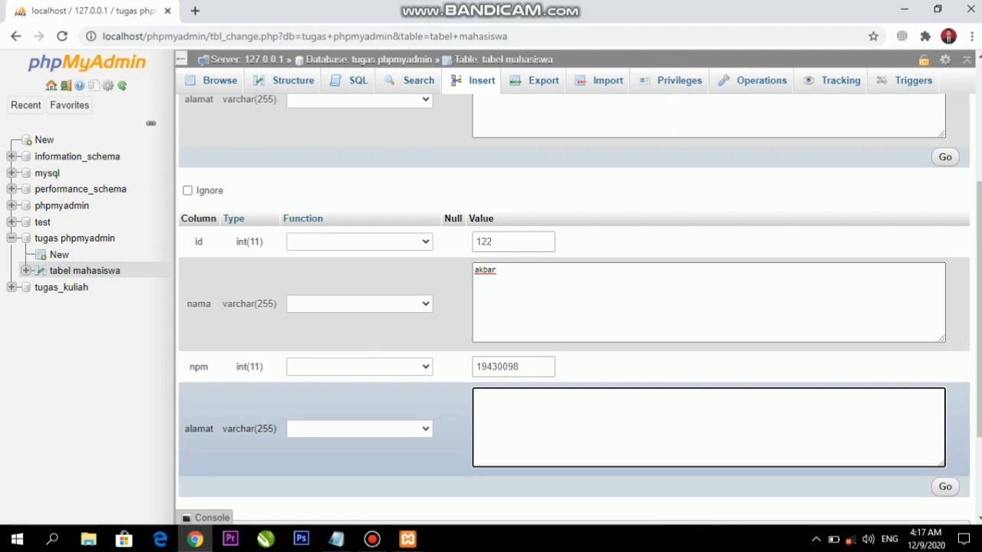
text(jakarta)
scroll(574, 306, up, 2)
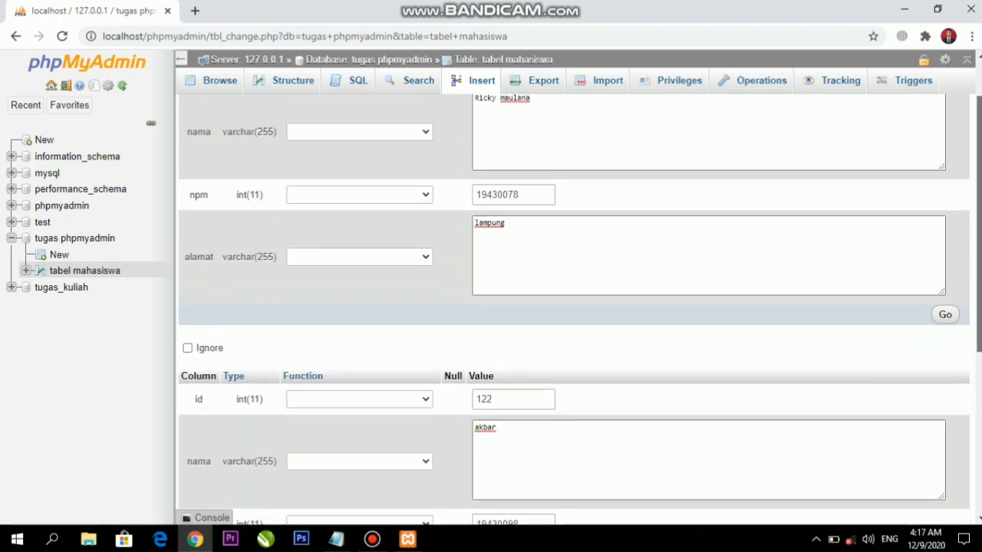
Check the records for ids 123 and 122, then submit the Insert form with Go
scroll(574, 307, up, 1)
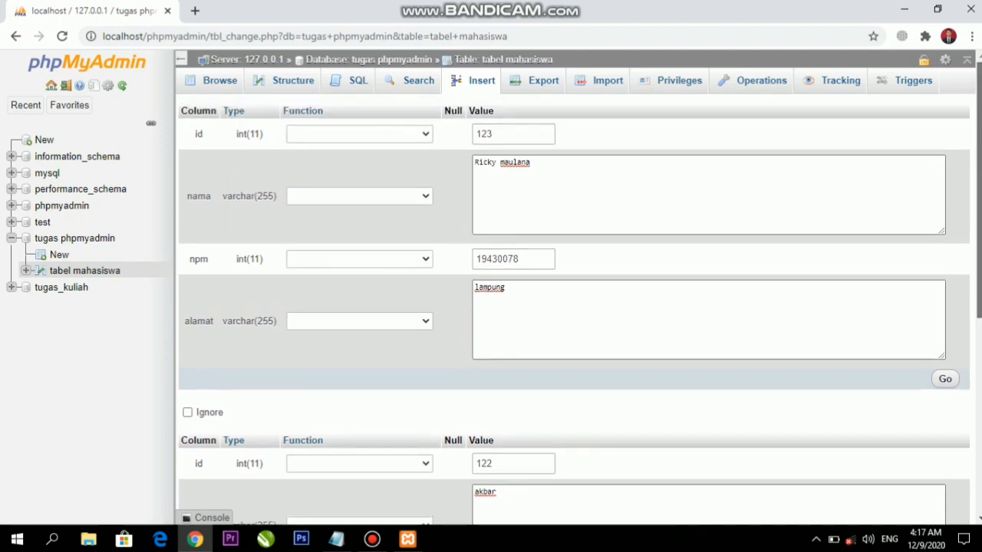
scroll(573, 307, down, 5)
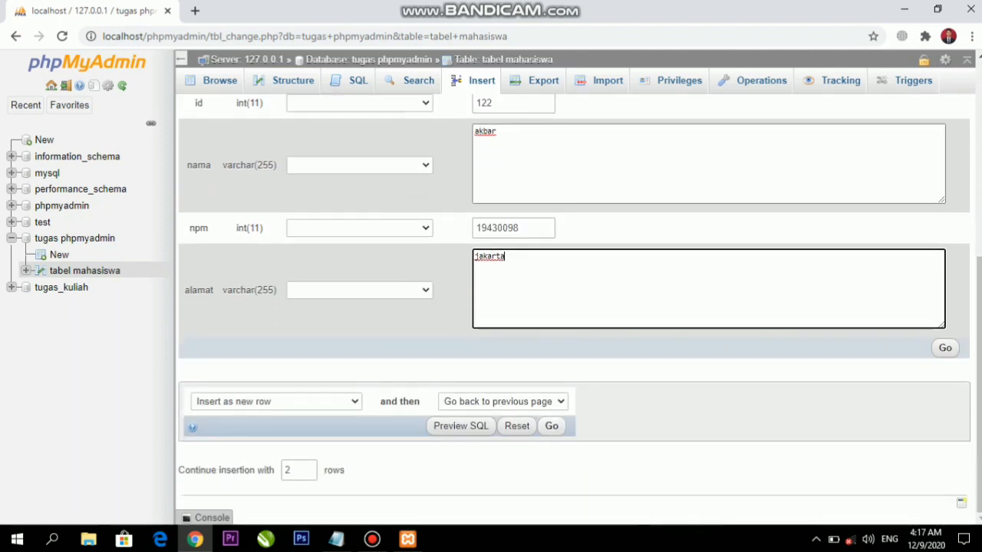
scroll(573, 306, up, 3)
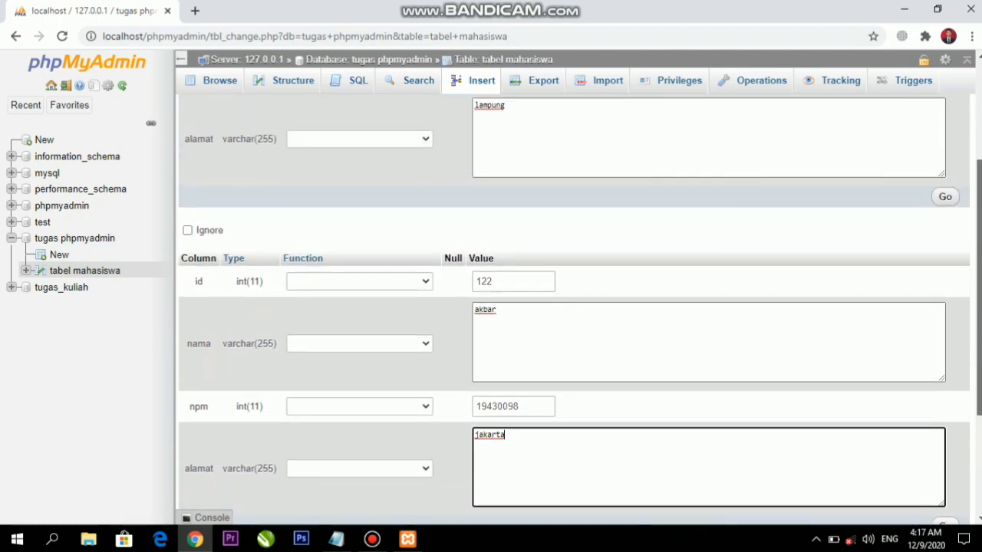
scroll(573, 307, up, 2)
scroll(573, 307, down, 1)
scroll(574, 306, up, 1)
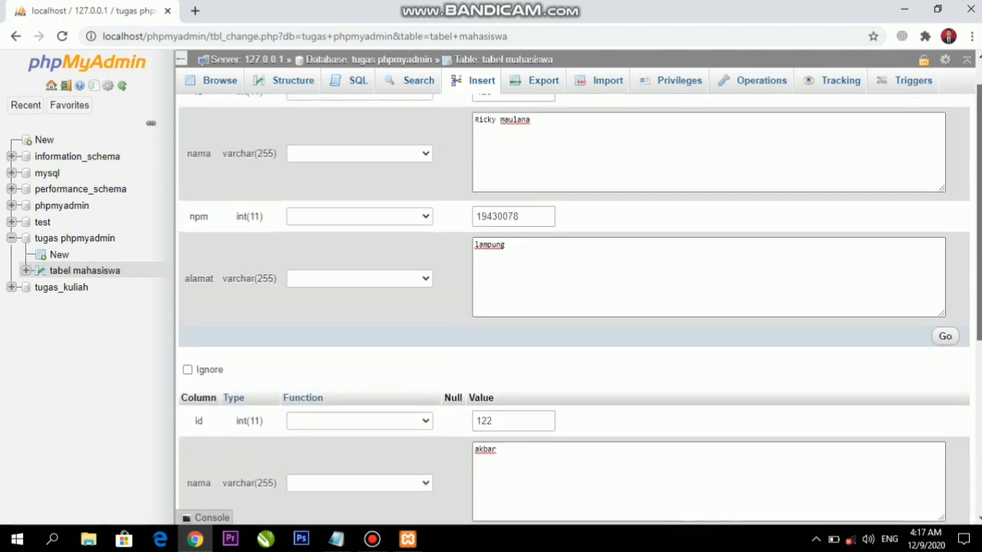
scroll(573, 307, up, 1)
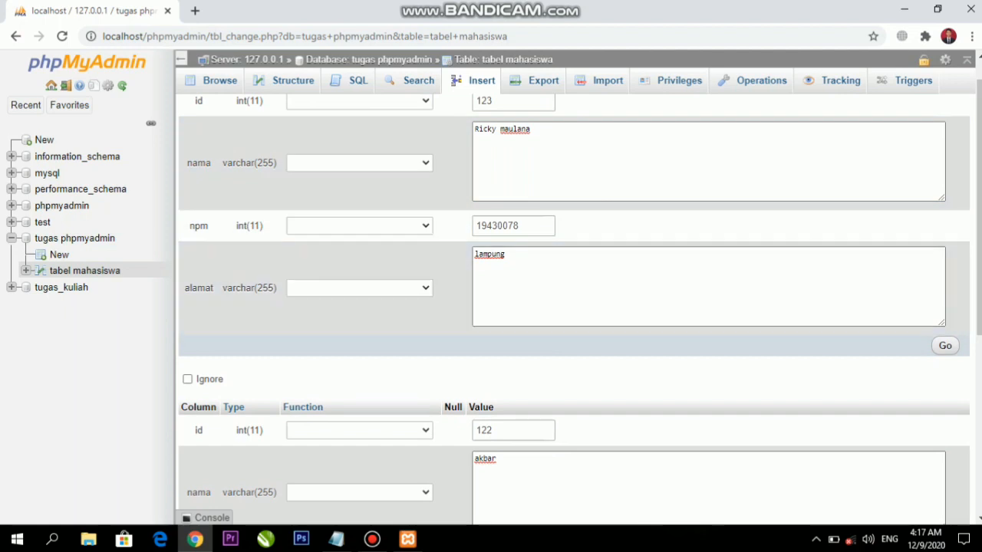
scroll(574, 307, down, 2)
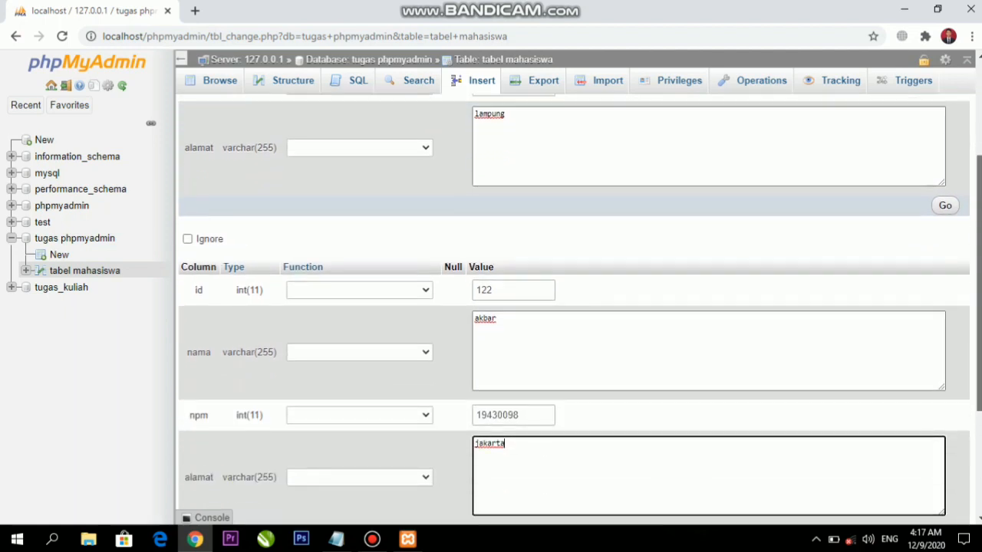
scroll(574, 307, down, 3)
scroll(573, 306, up, 5)
scroll(573, 307, down, 4)
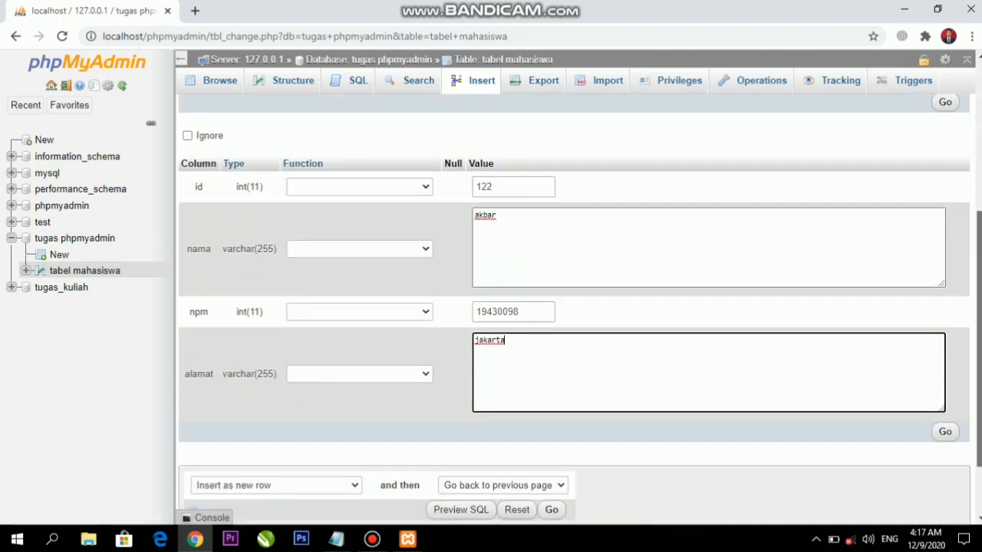
scroll(573, 307, down, 1)
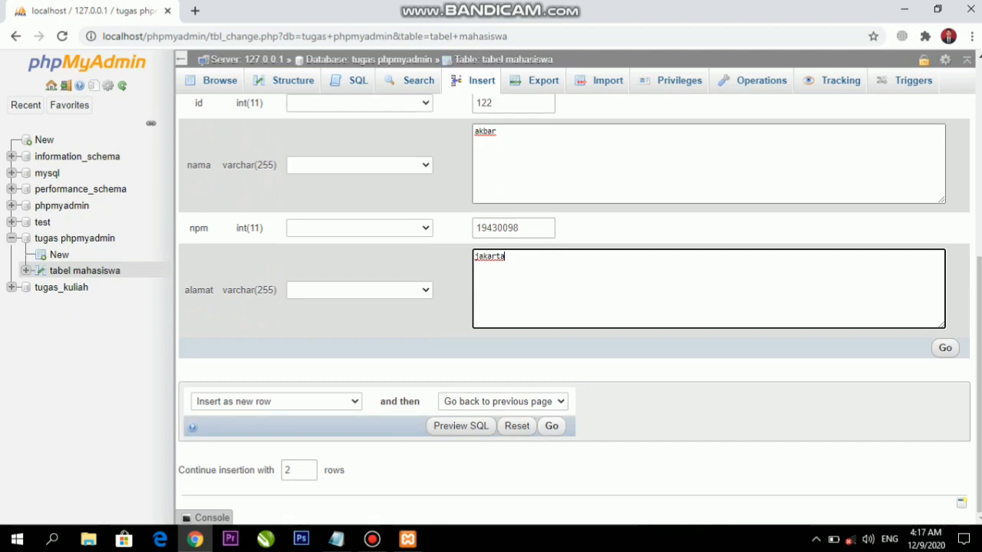
click(551, 426)
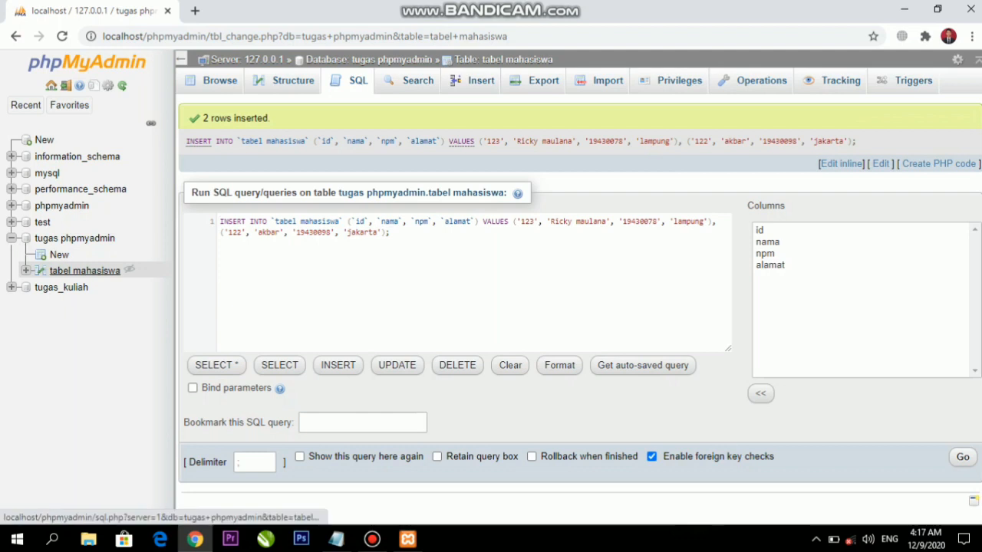
Browse tabel mahasiswa to list the two student rows with ids 122 and 123
click(84, 270)
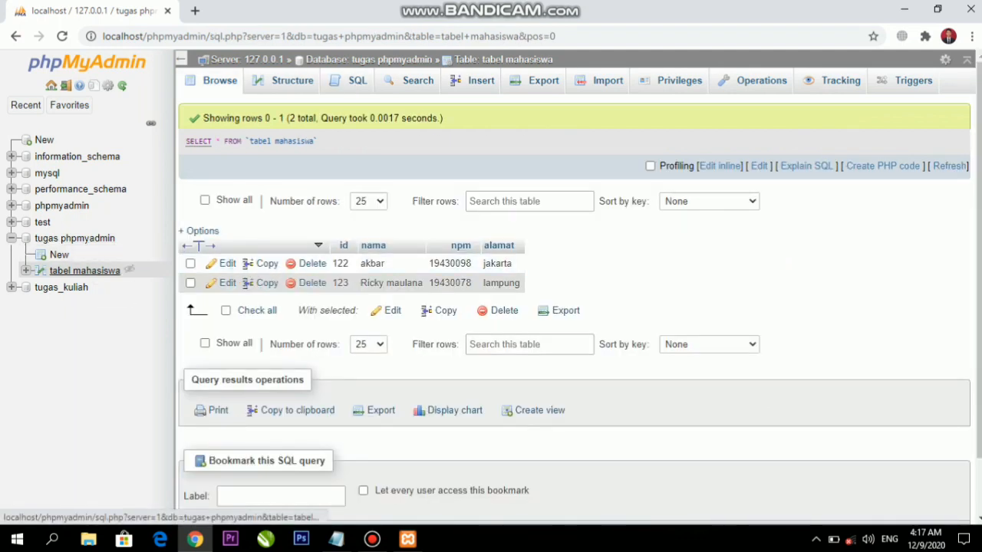
click(88, 270)
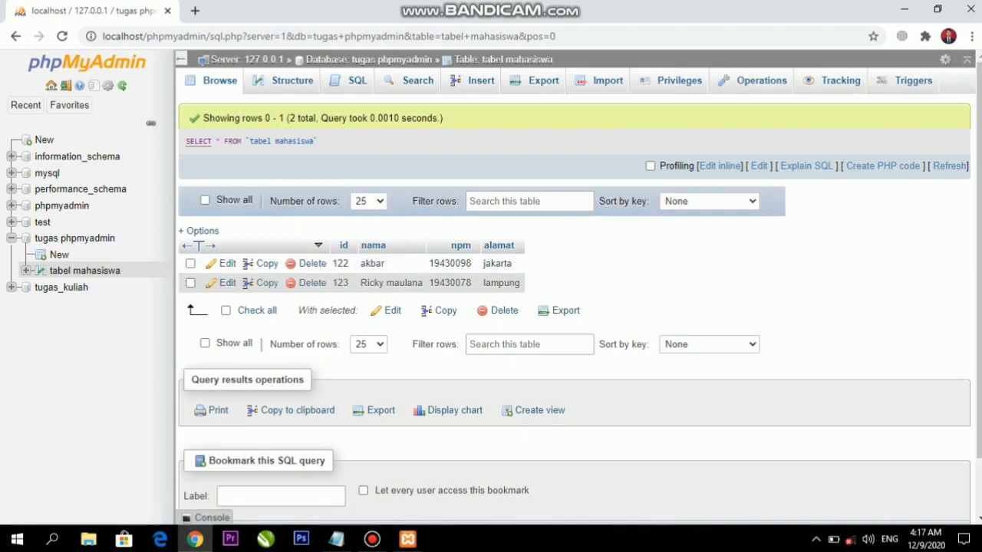